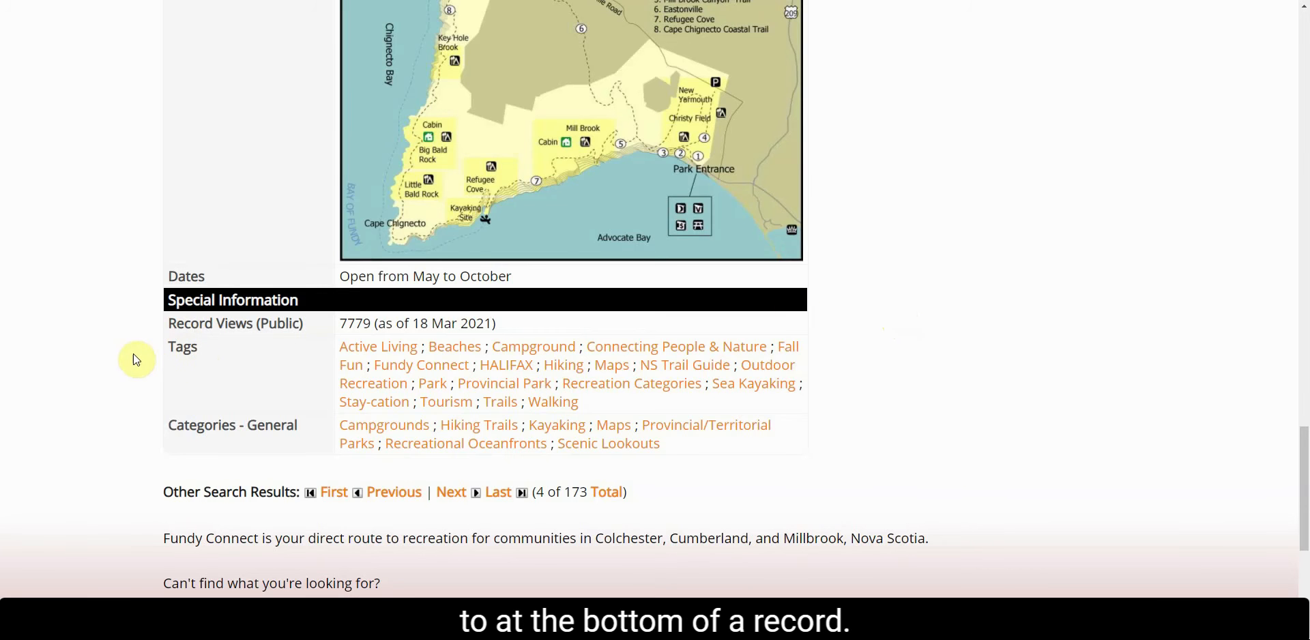
- Examine the Tags and Categories listed under Special Information in the Cape Chignecto Provincial Park record
scroll(921, 345, "up", 1)
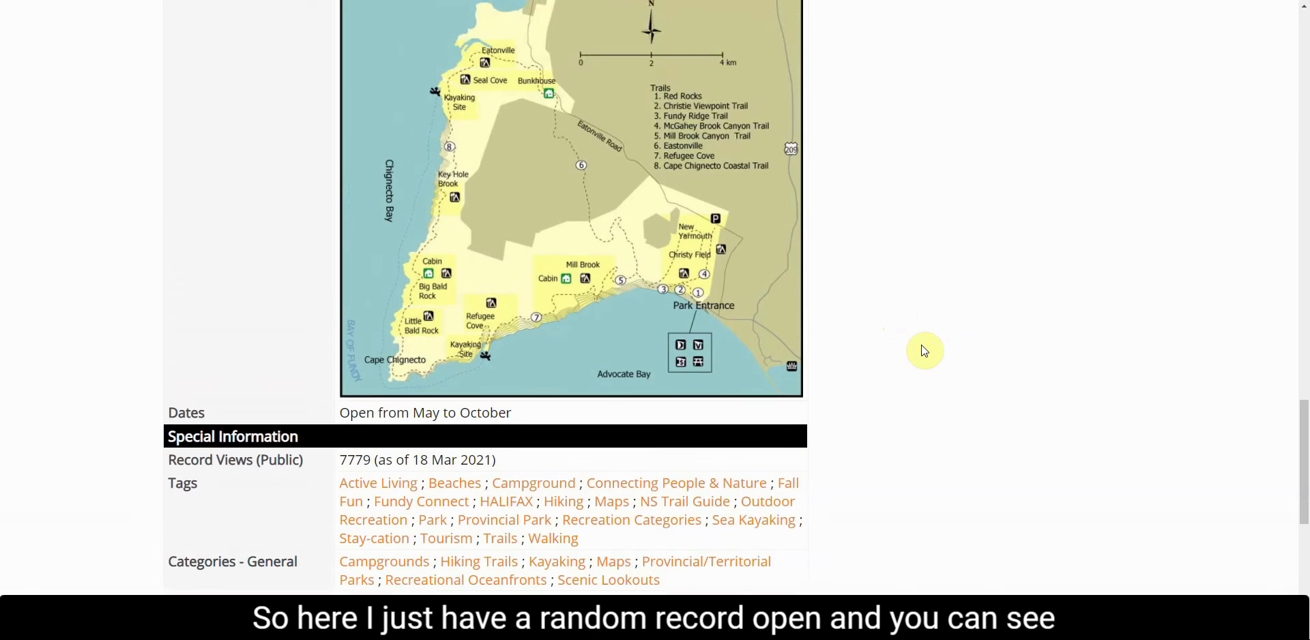
scroll(922, 347, "down", 2)
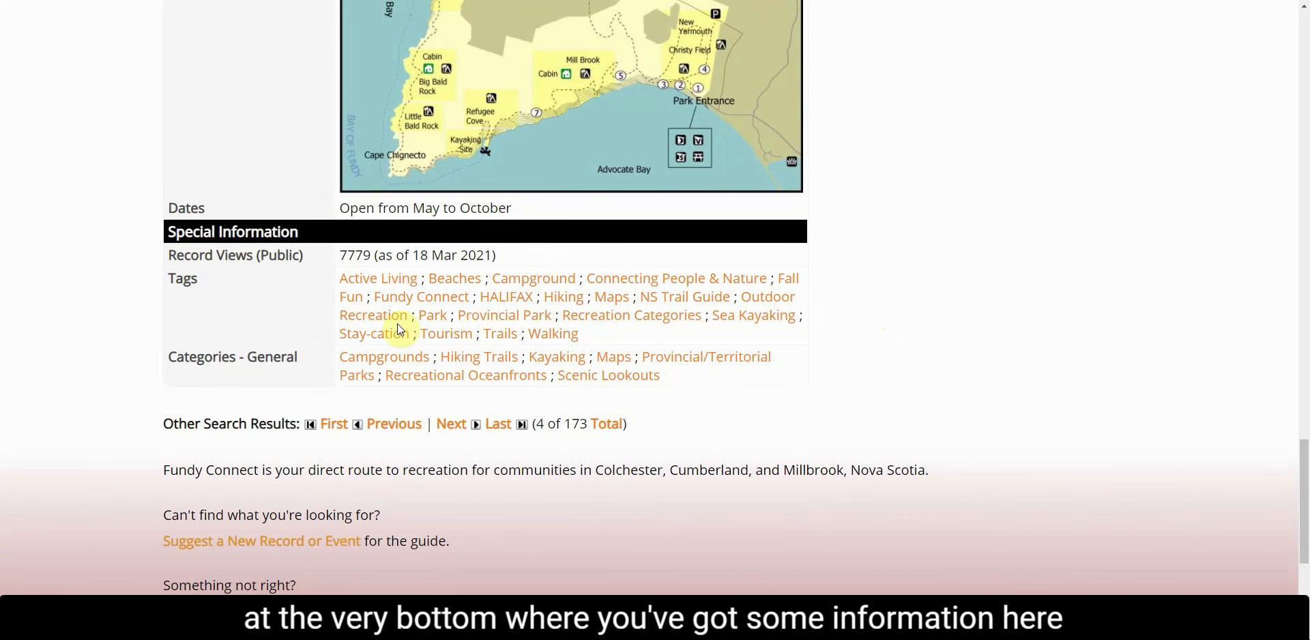
left_click_drag(199, 281, 167, 279)
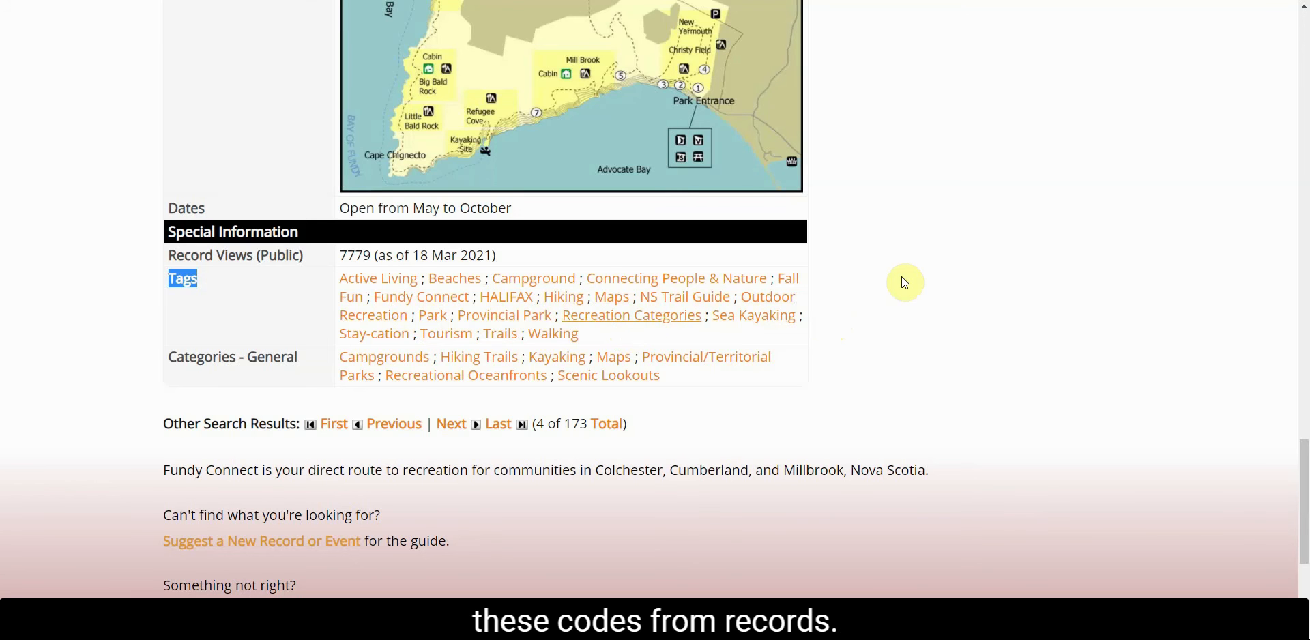
- Open the Update Publications page for the Cape Chignecto Provincial Park record
scroll(898, 281, "up", 15)
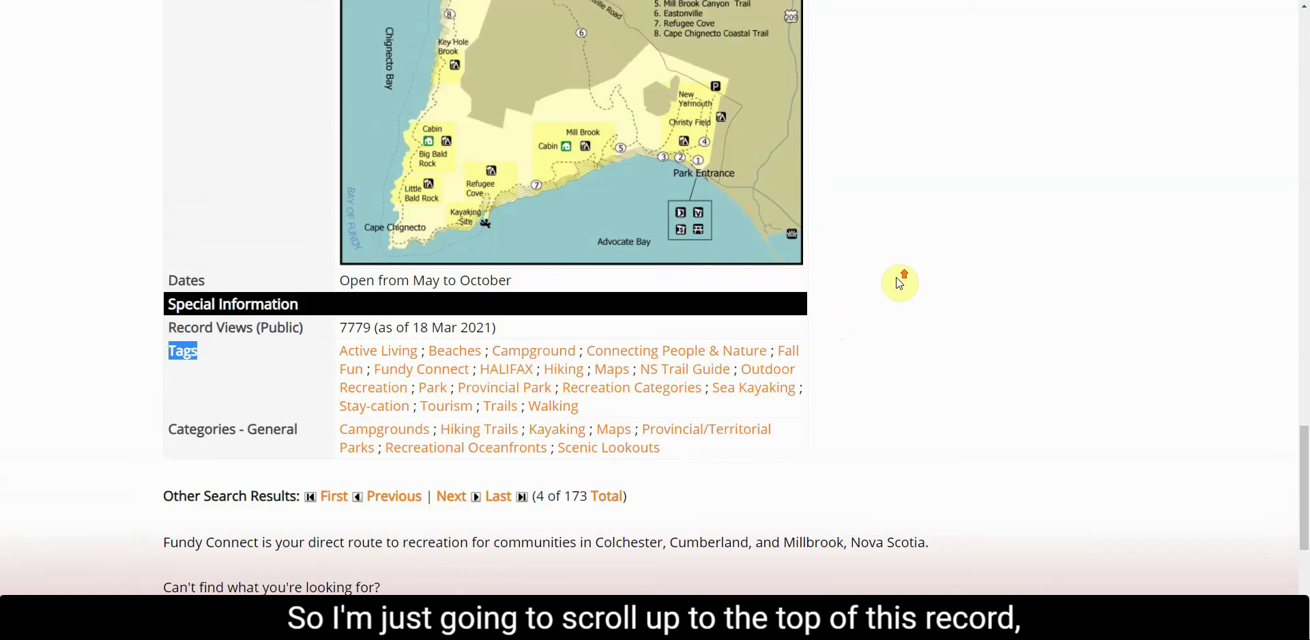
scroll(896, 278, "up", 15)
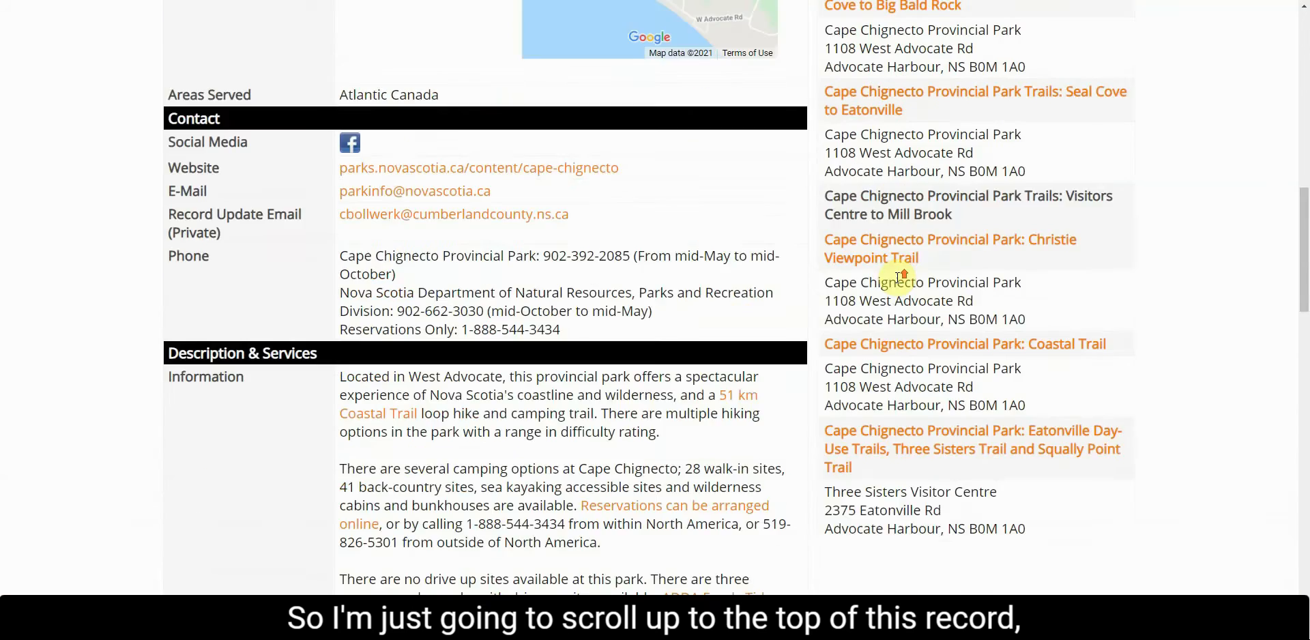
scroll(897, 282, "up", 5)
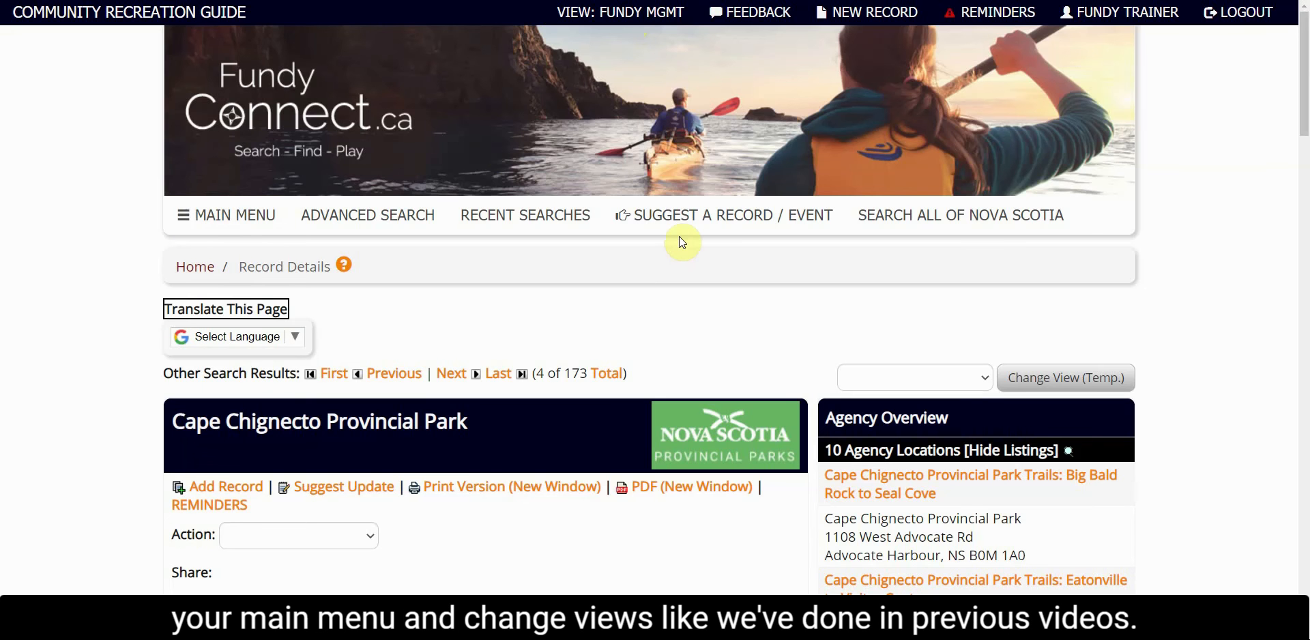
scroll(682, 242, "down", 4)
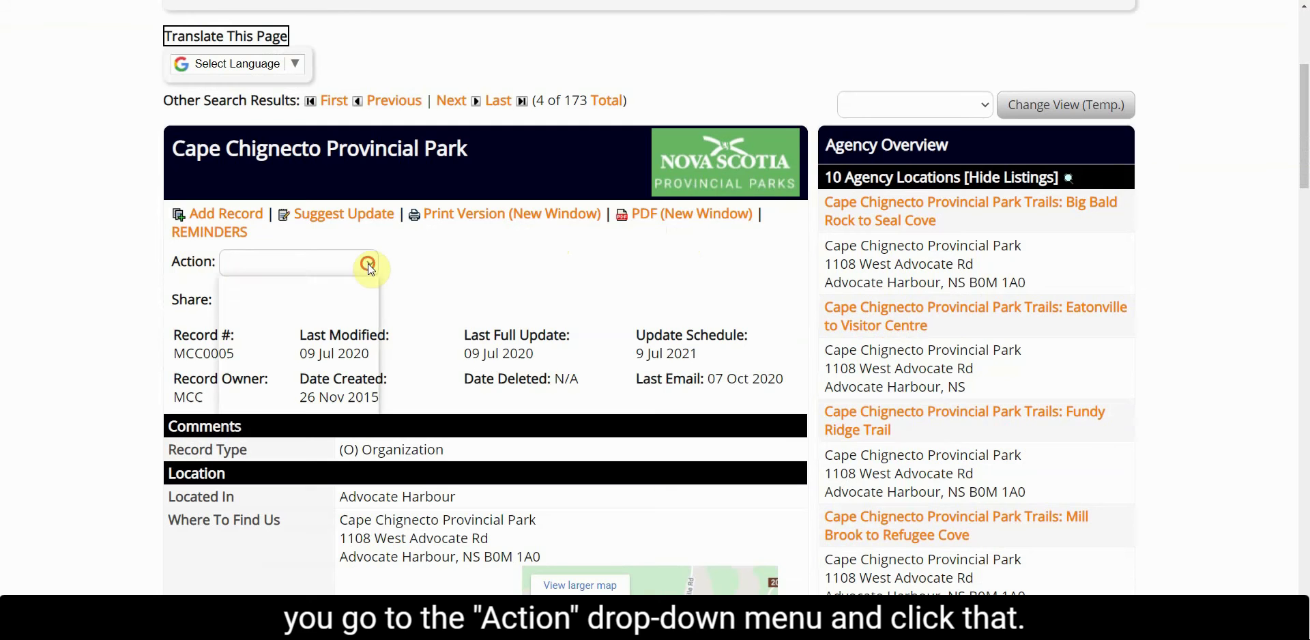
left_click(367, 263)
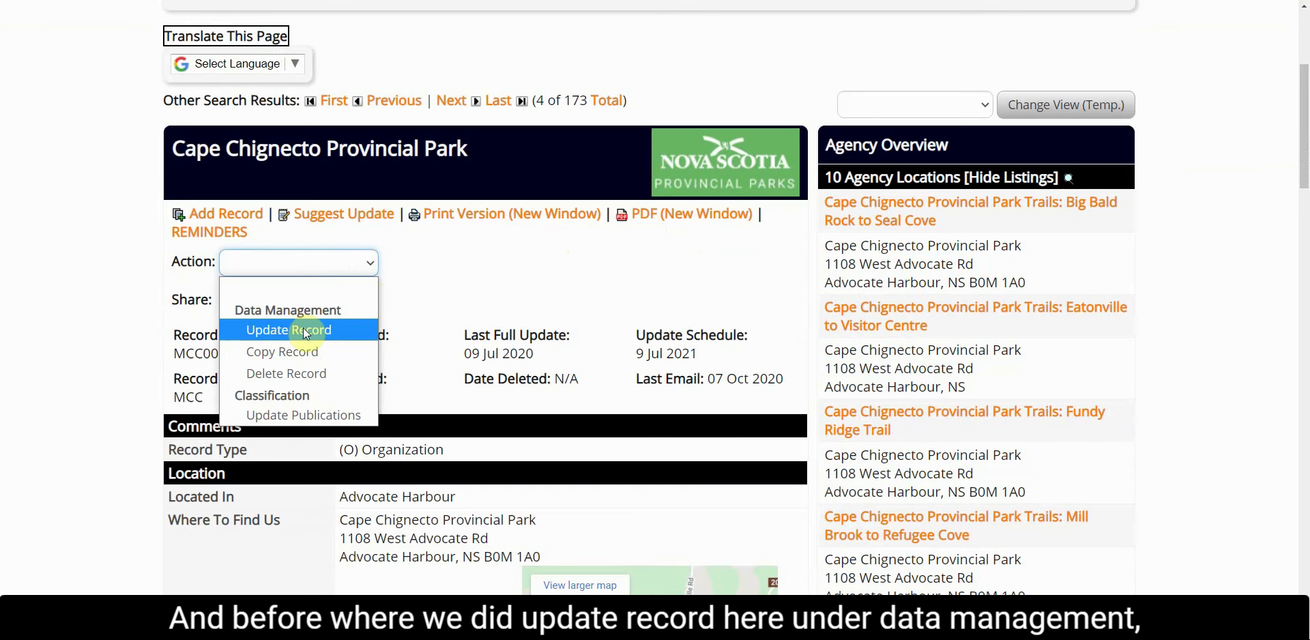
left_click(303, 415)
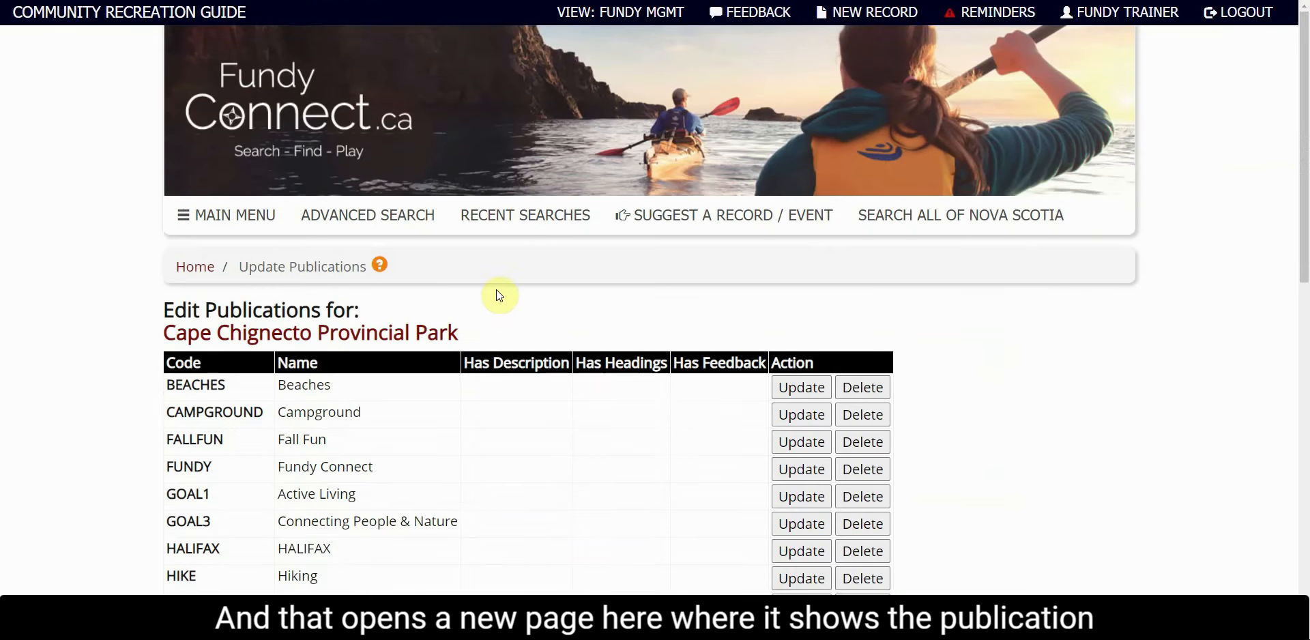
- Examine the publication codes already assigned to the park record and the codes still available to add
scroll(495, 289, "down", 2)
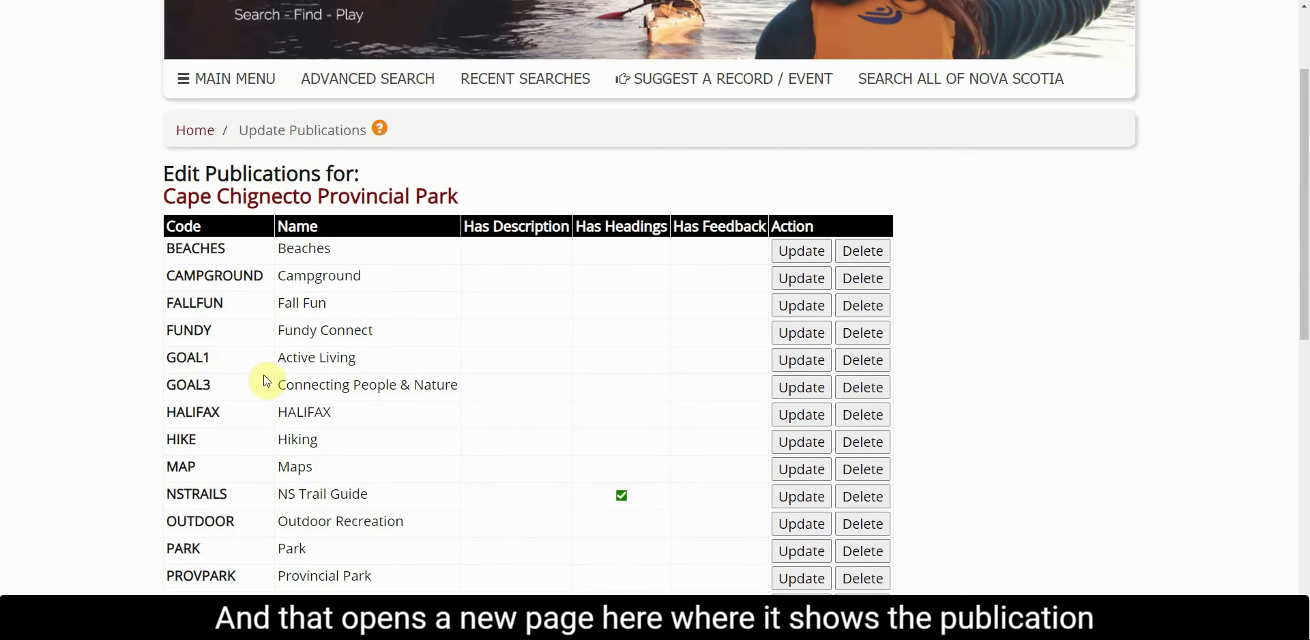
scroll(301, 351, "down", 3)
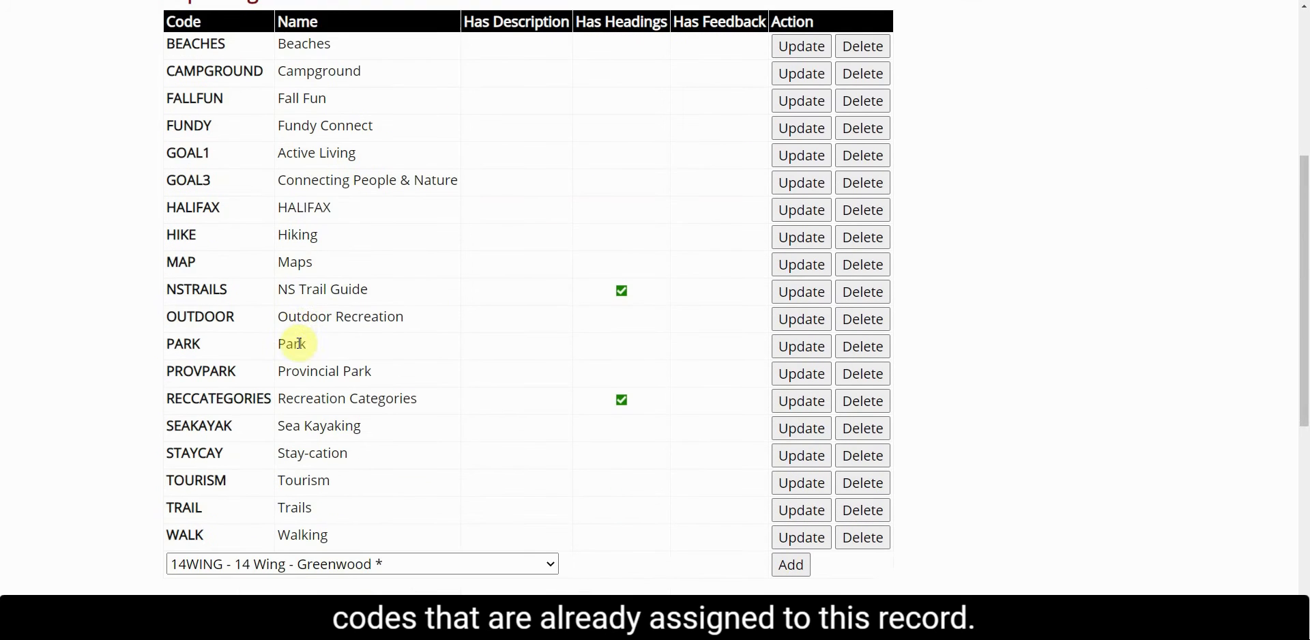
scroll(313, 305, "down", 1)
scroll(313, 304, "up", 1)
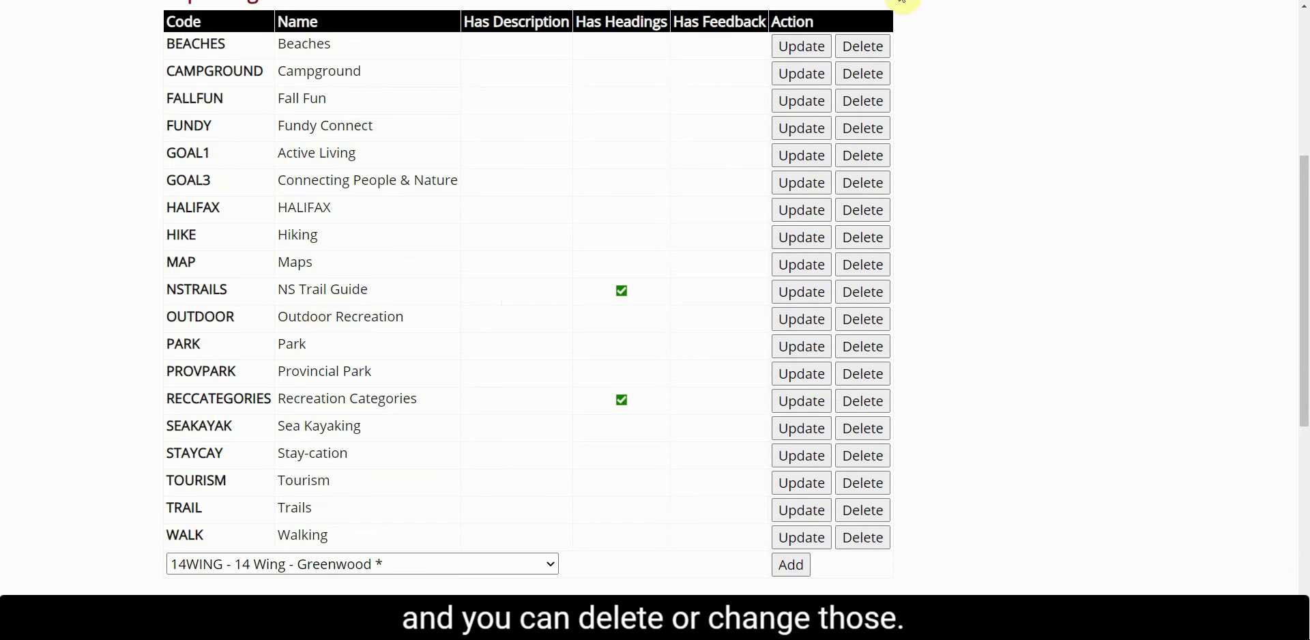
scroll(628, 349, "down", 1)
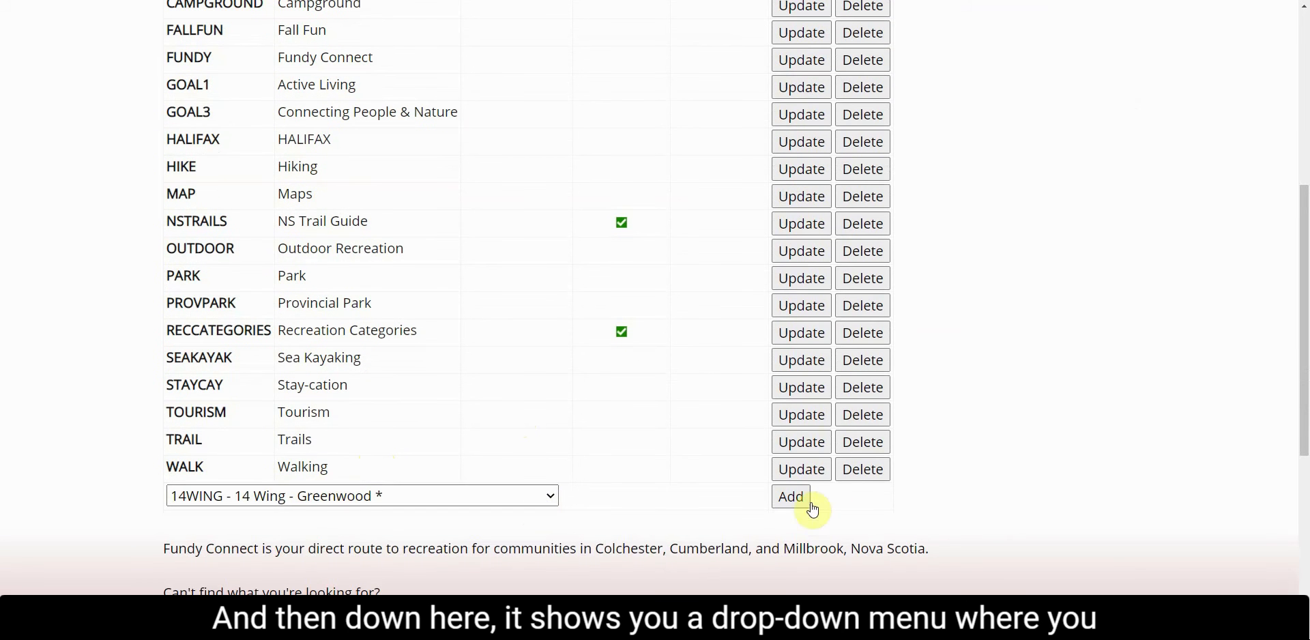
left_click(548, 495)
scroll(316, 174, "down", 3)
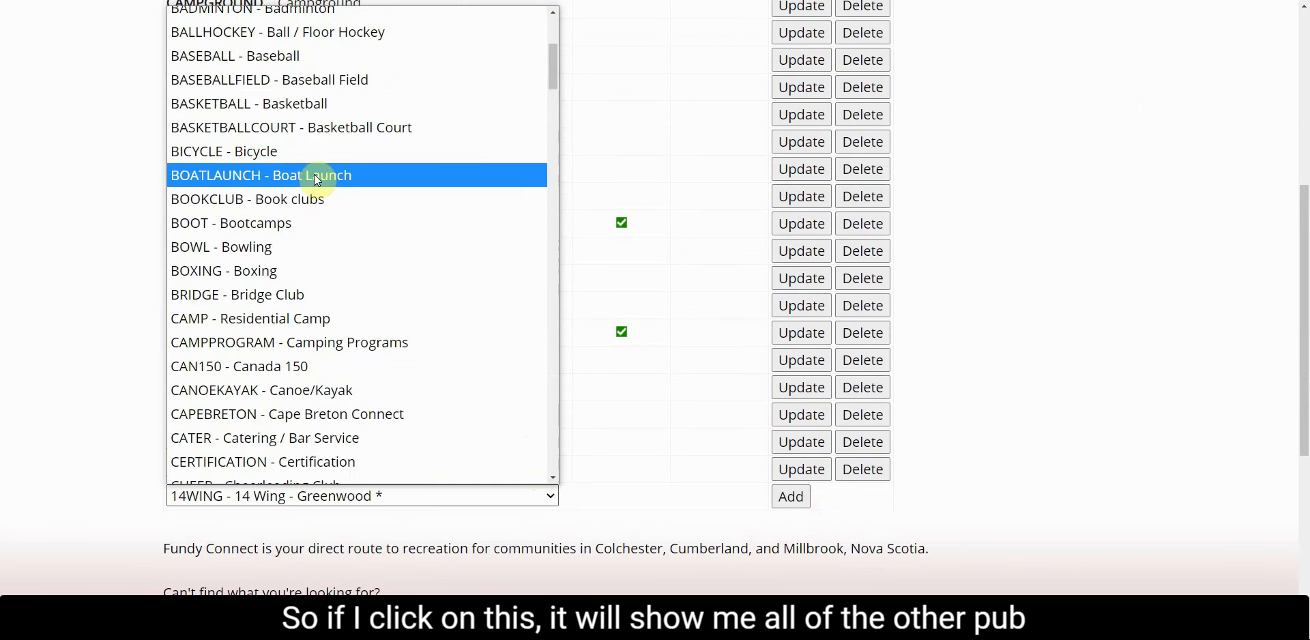
scroll(315, 179, "down", 2)
left_click(58, 228)
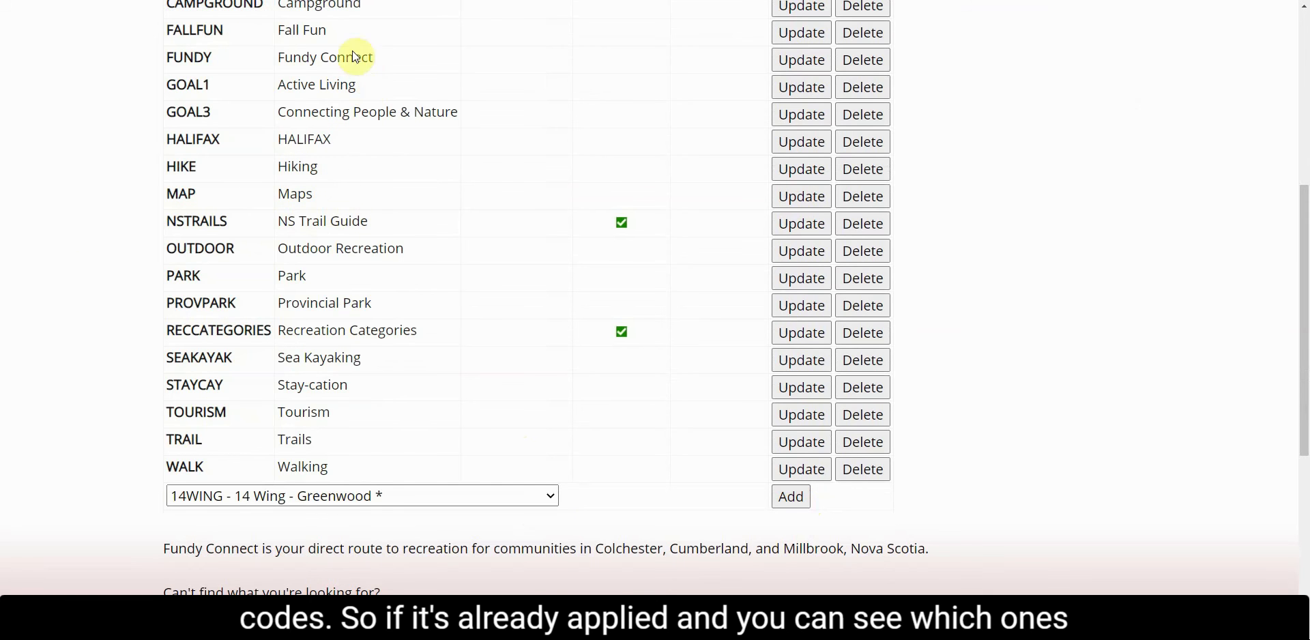
- Add the publication code DAYCAMP - Day camp program to the Cape Chignecto Provincial Park record
left_click(545, 503)
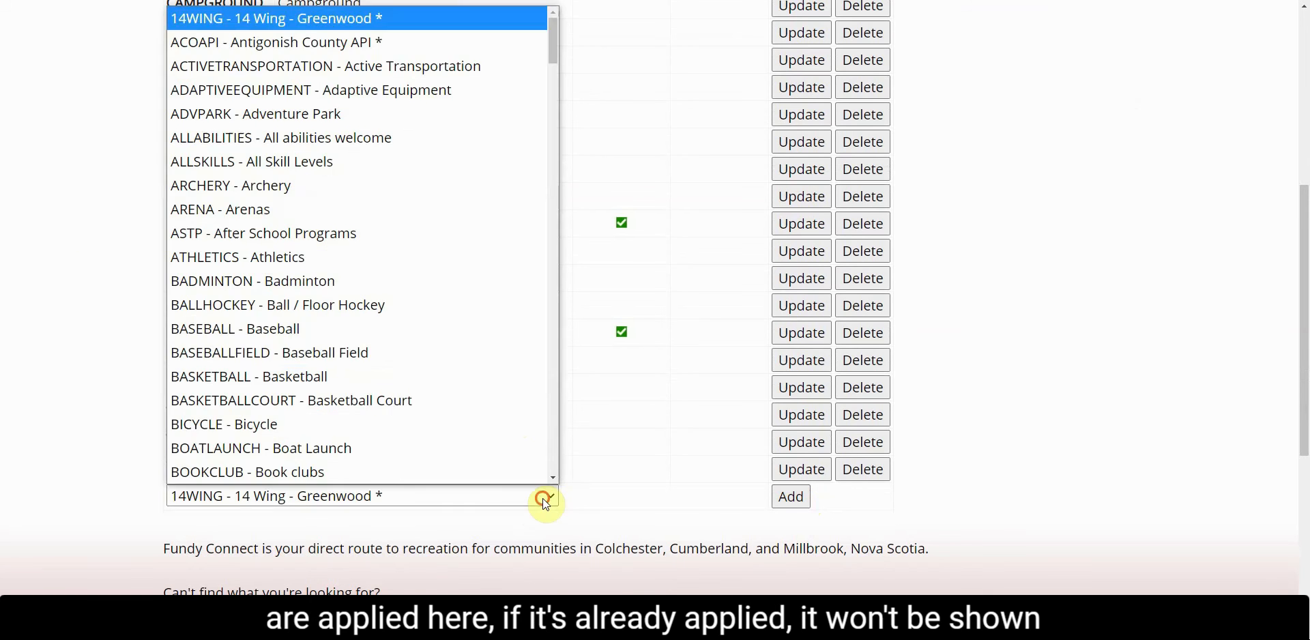
scroll(348, 279, "down", 4)
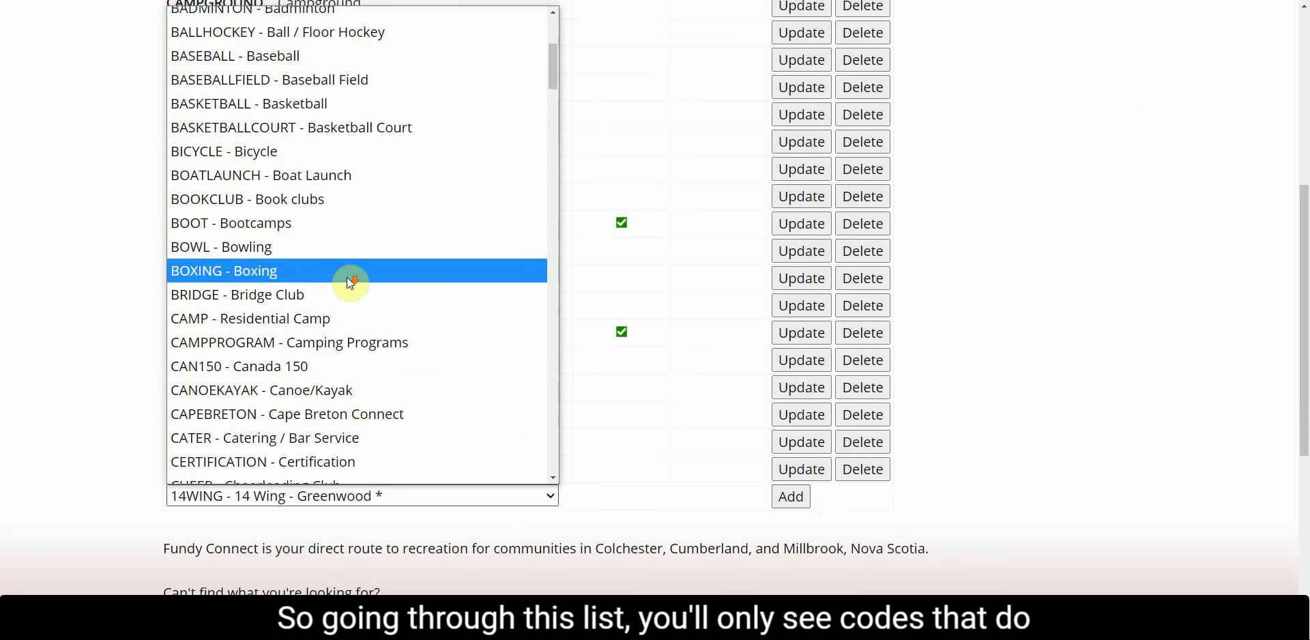
scroll(351, 280, "down", 10)
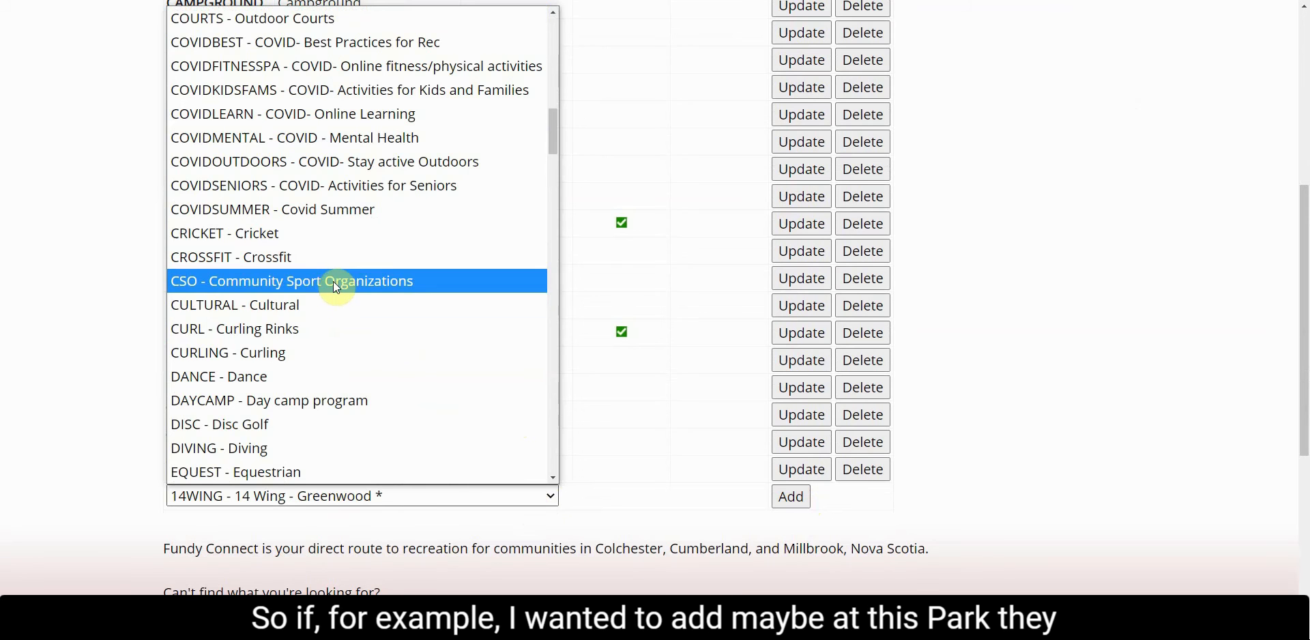
scroll(249, 310, "down", 2)
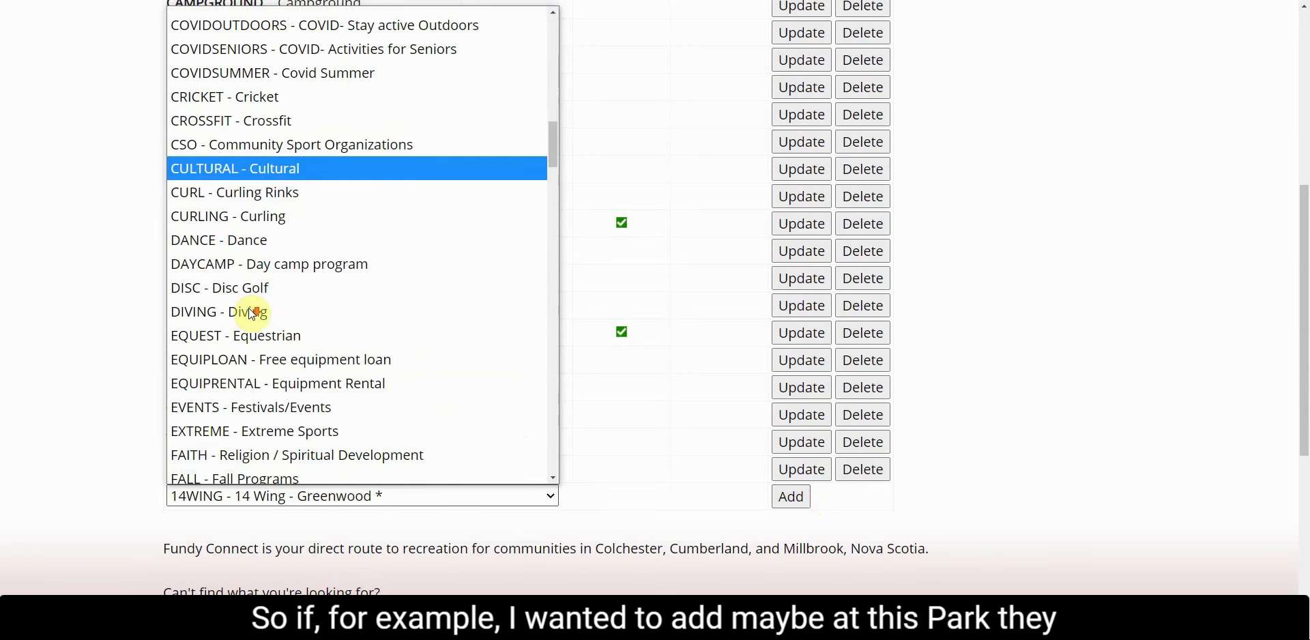
left_click(282, 271)
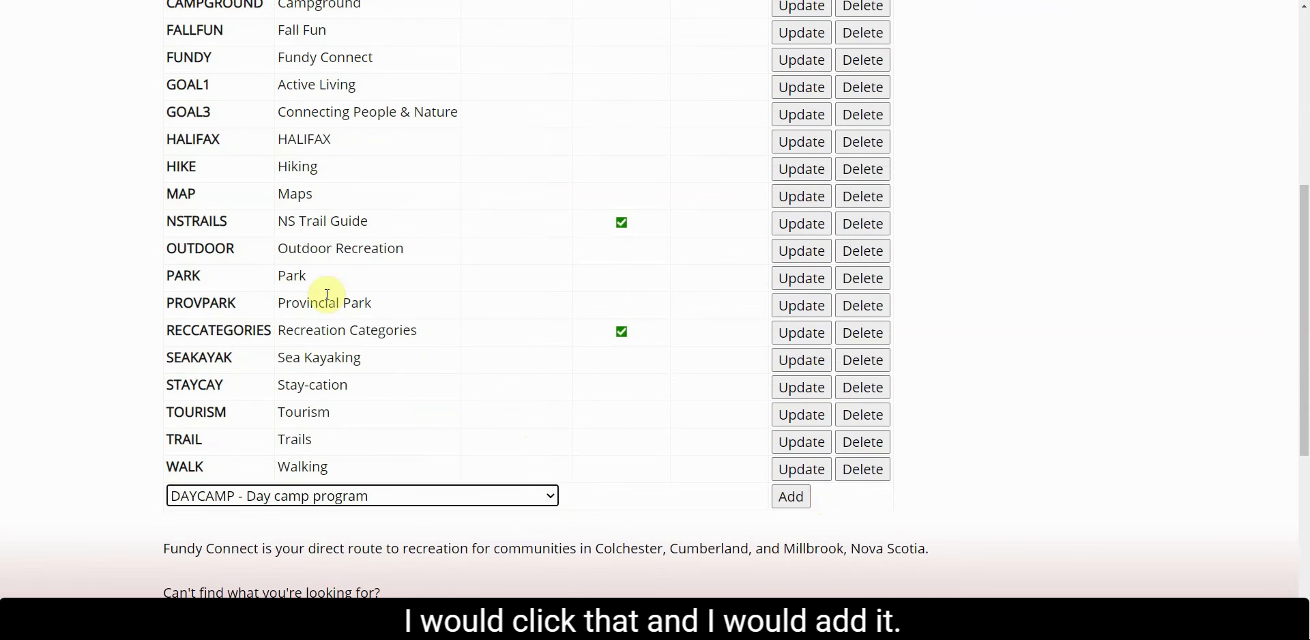
left_click(792, 498)
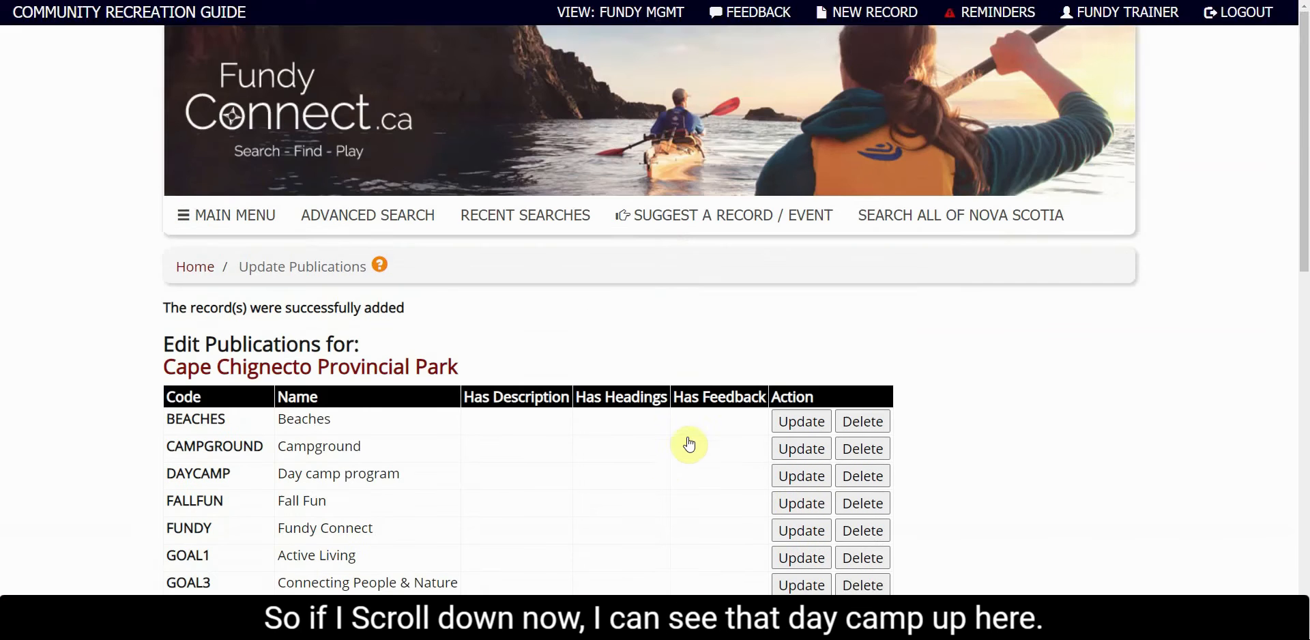
- Permanently delete the DAYCAMP publication code from the park record and check the remaining codes
scroll(662, 431, "down", 7)
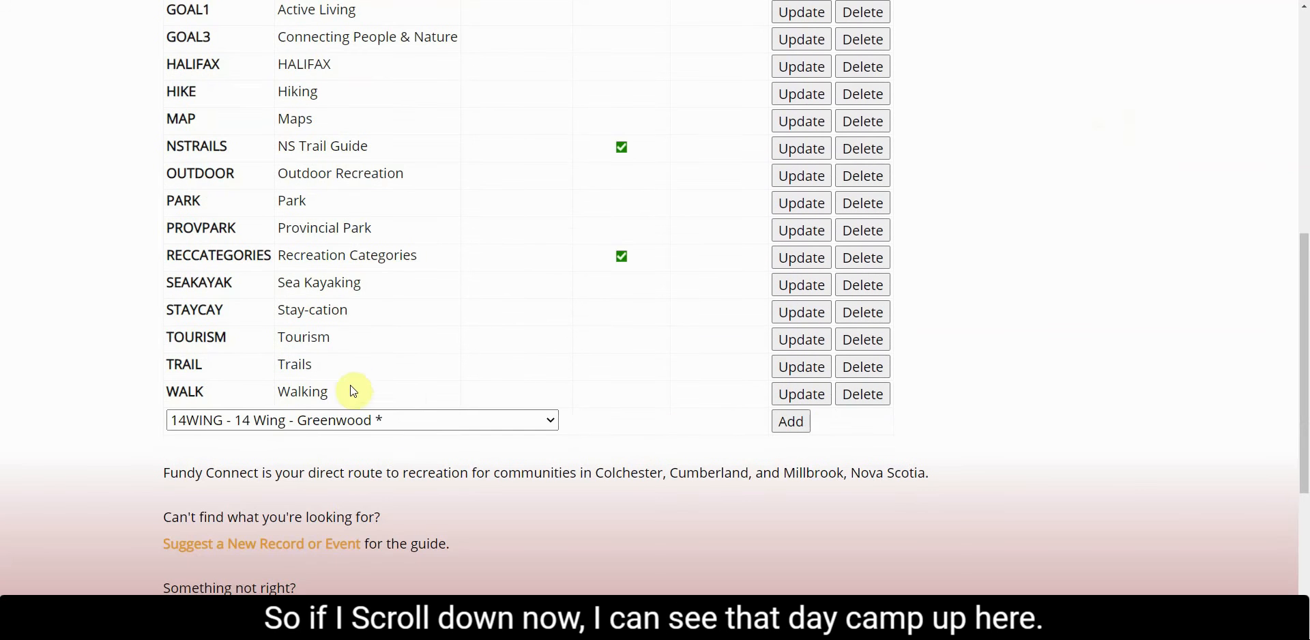
scroll(355, 382, "up", 3)
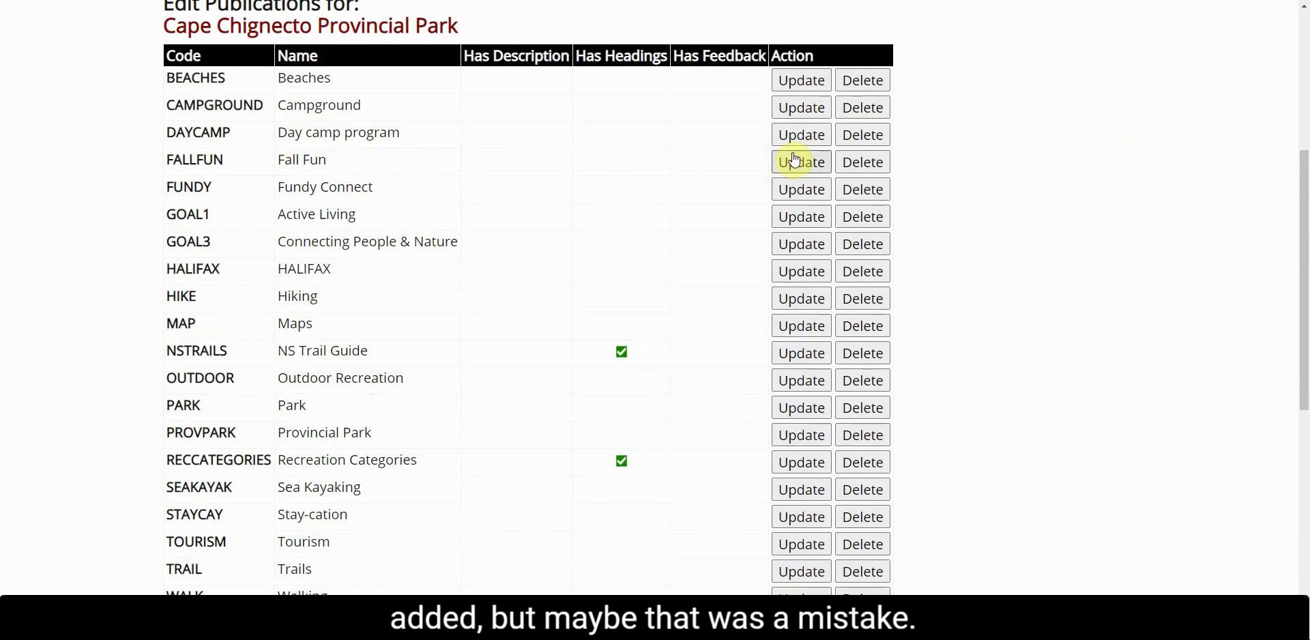
left_click(863, 140)
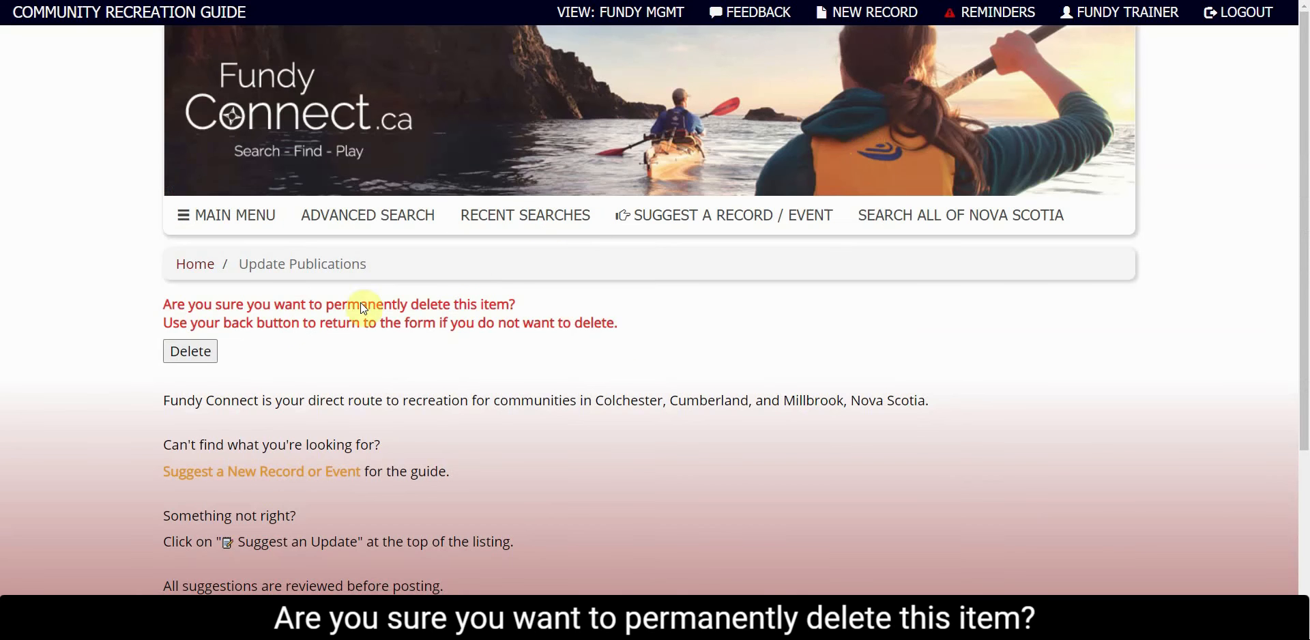
left_click(198, 353)
scroll(368, 315, "down", 6)
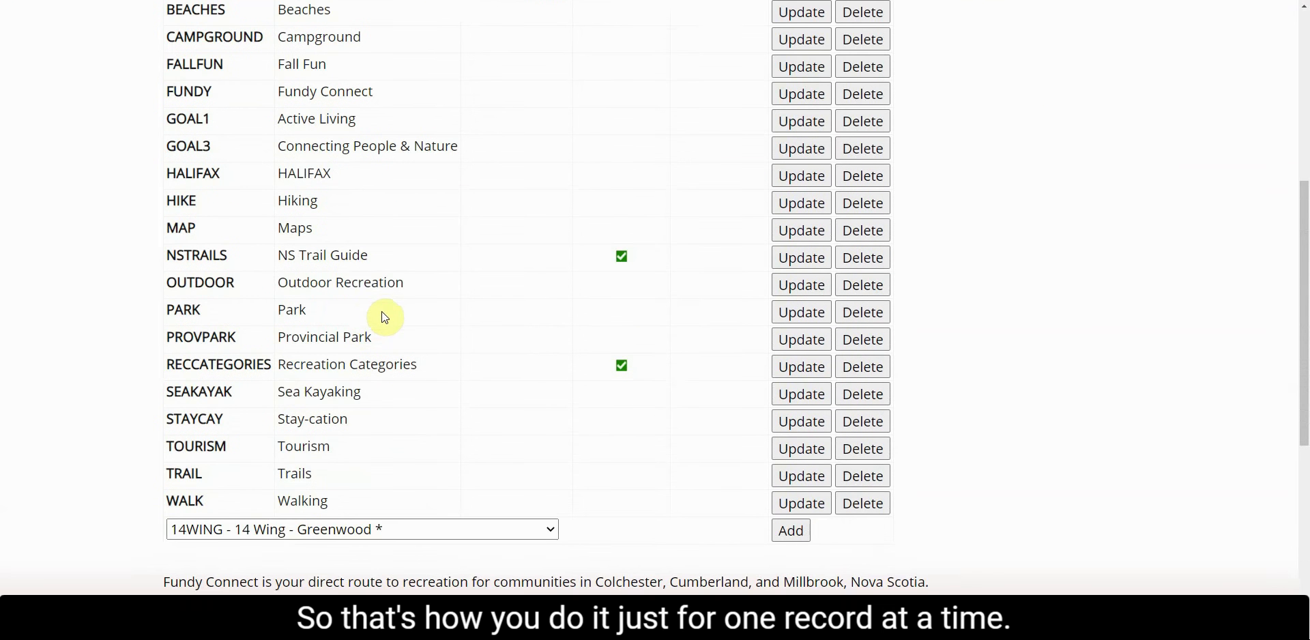
scroll(382, 313, "up", 2)
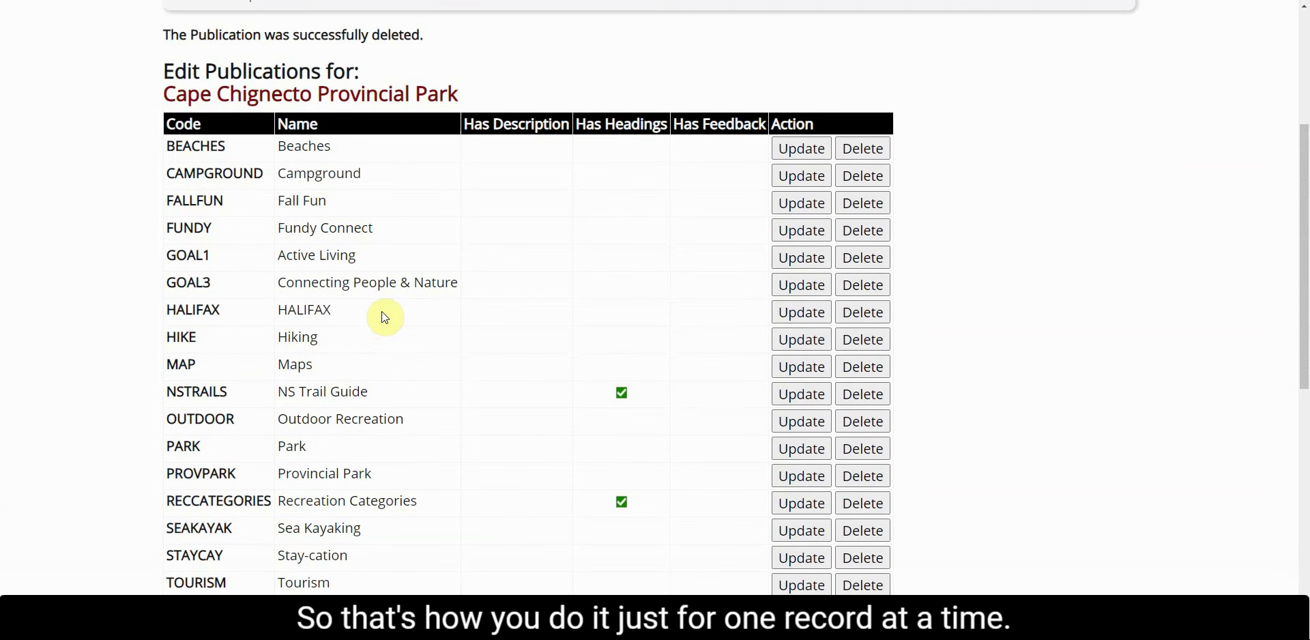
- Run an advanced search for all records located in Colchester County
scroll(384, 317, "up", 3)
scroll(385, 318, "up", 1)
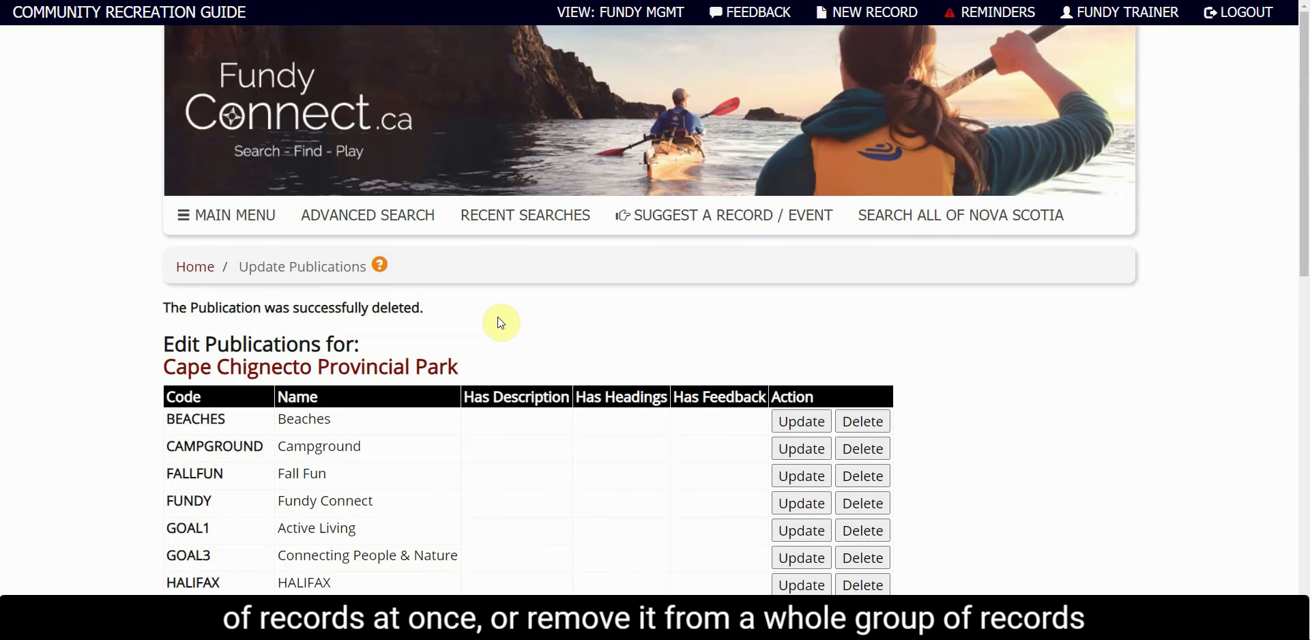
left_click(384, 221)
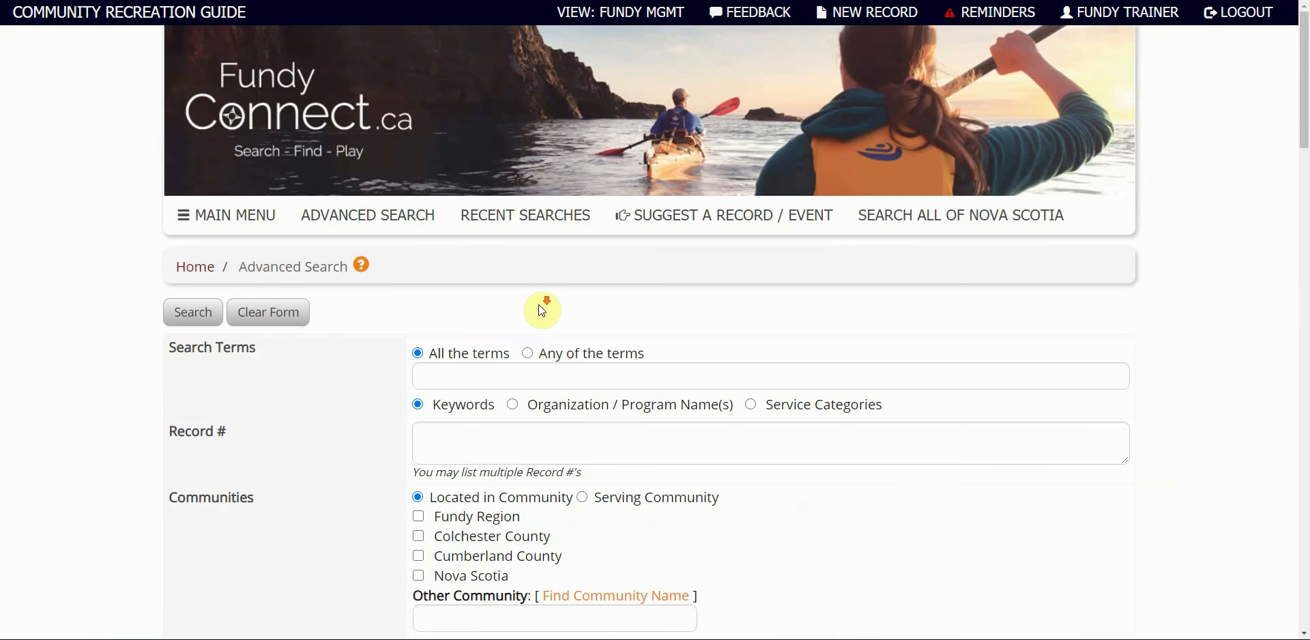
scroll(538, 304, "down", 4)
left_click(478, 263)
scroll(353, 280, "down", 20)
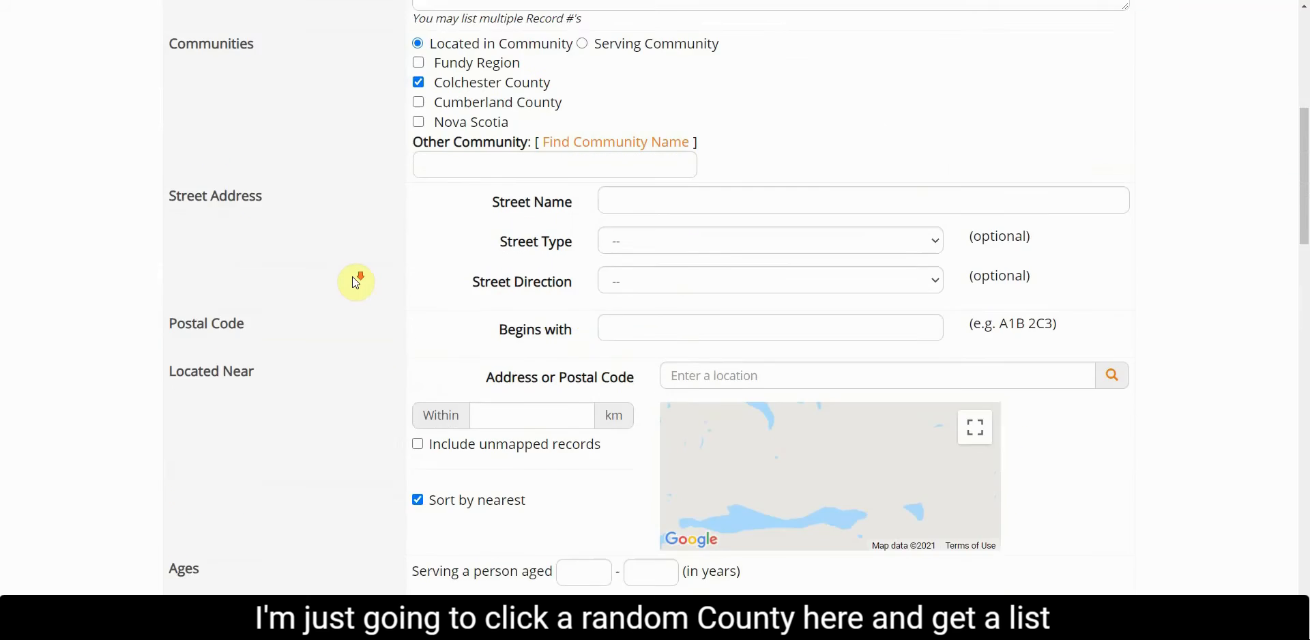
scroll(352, 279, "down", 10)
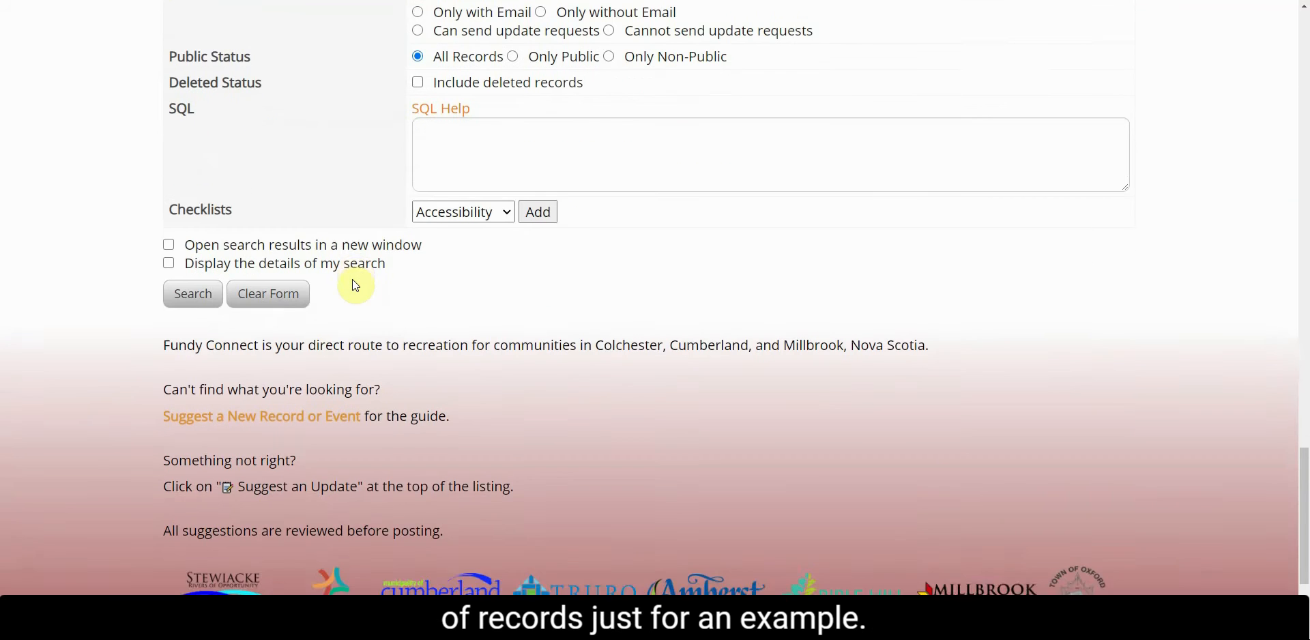
scroll(359, 275, "up", 3)
scroll(347, 126, "down", 3)
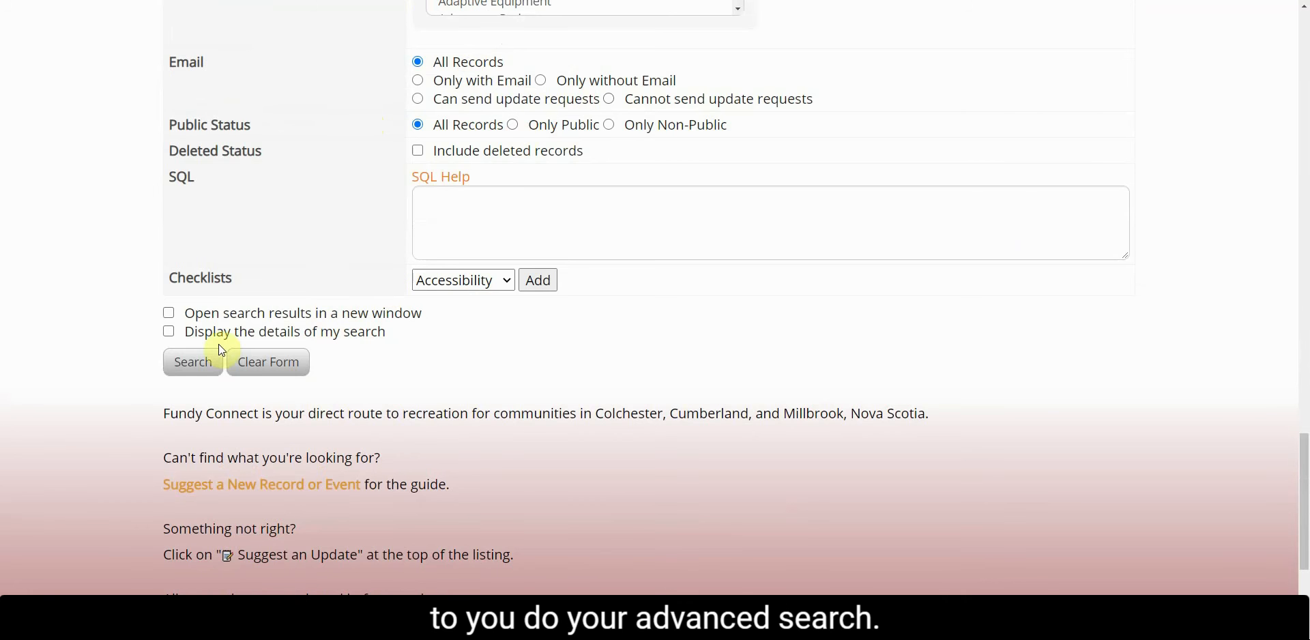
left_click(200, 363)
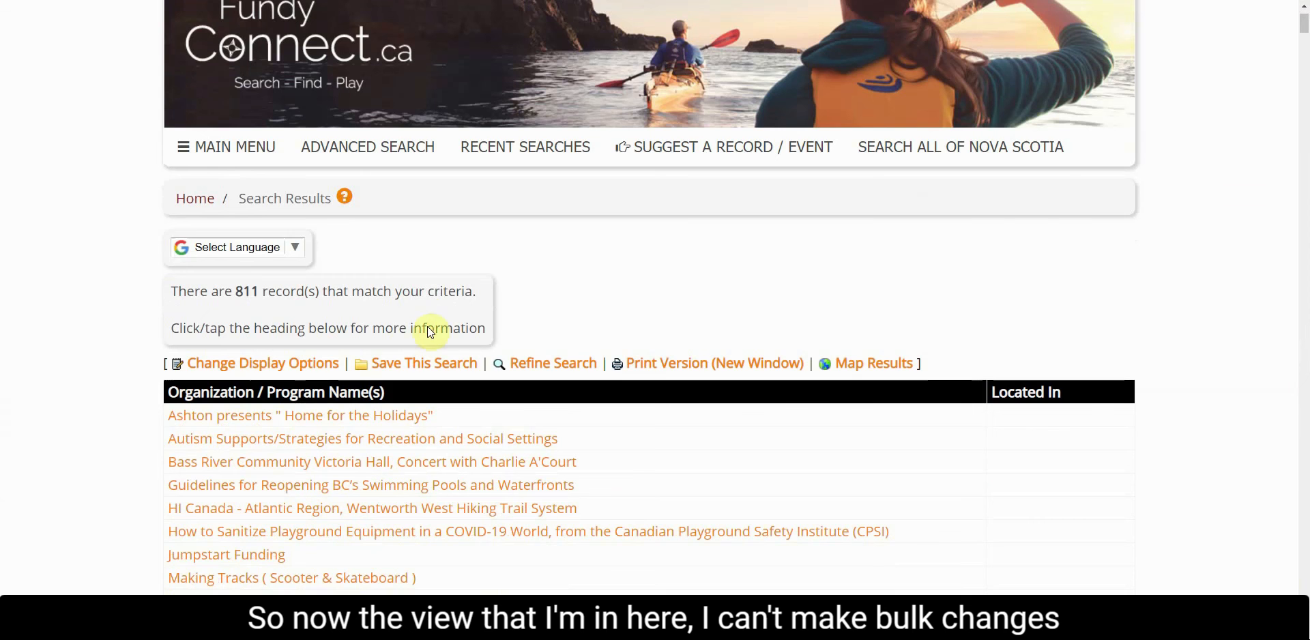
- Turn on the Select Checkbox option in the results display settings, apply the change and refresh the search results
scroll(328, 491, "down", 1)
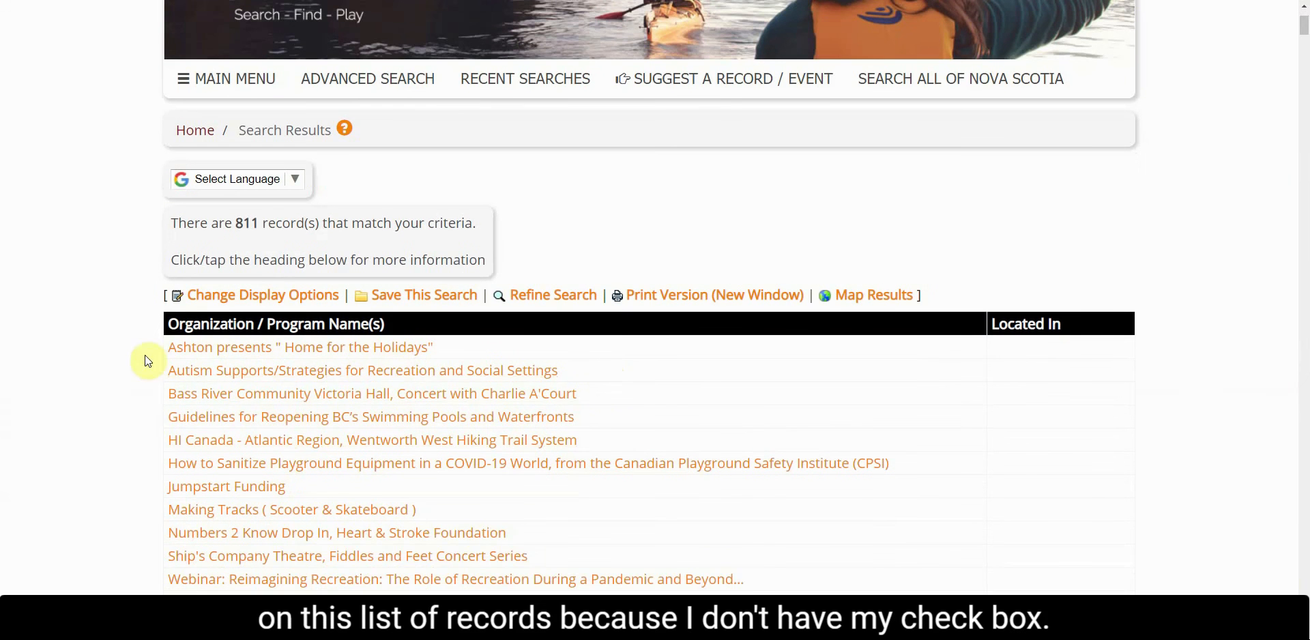
left_click(292, 300)
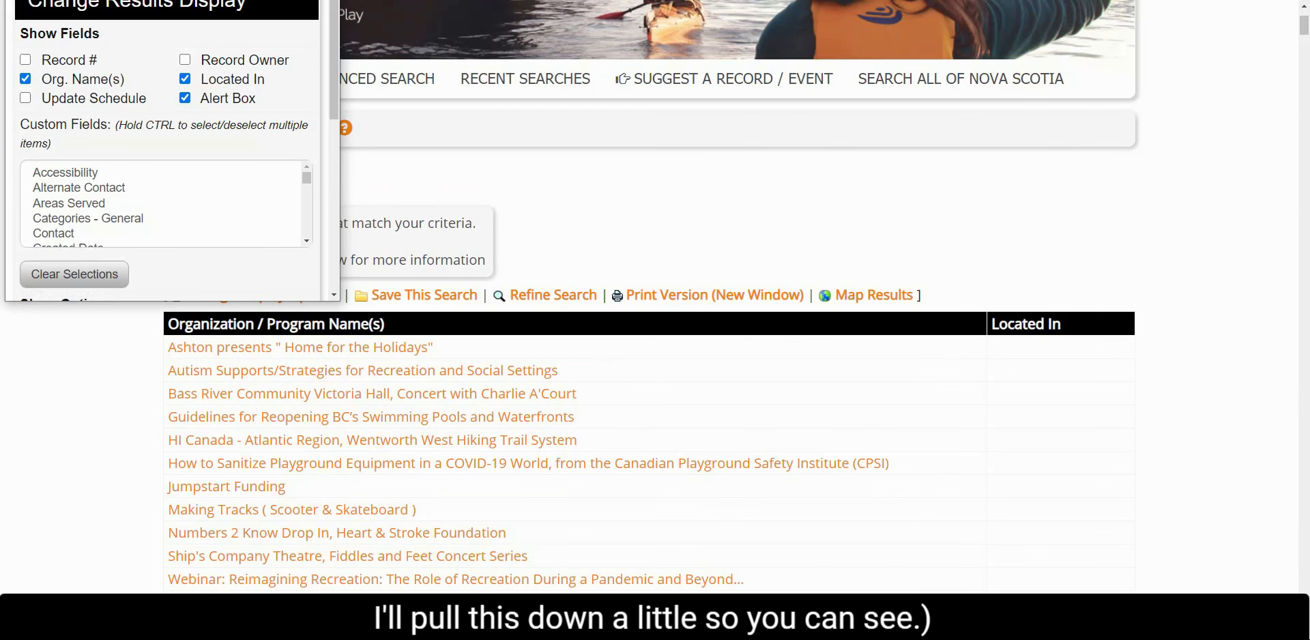
left_click_drag(209, 0, 225, 30)
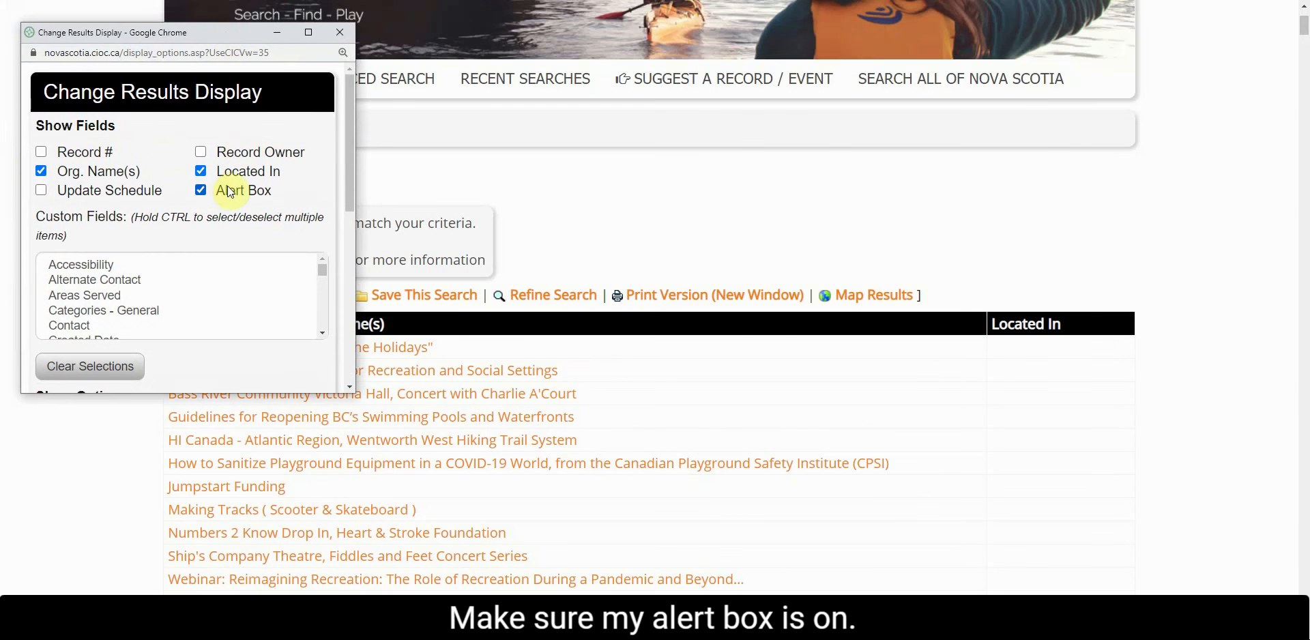
scroll(227, 228, "down", 2)
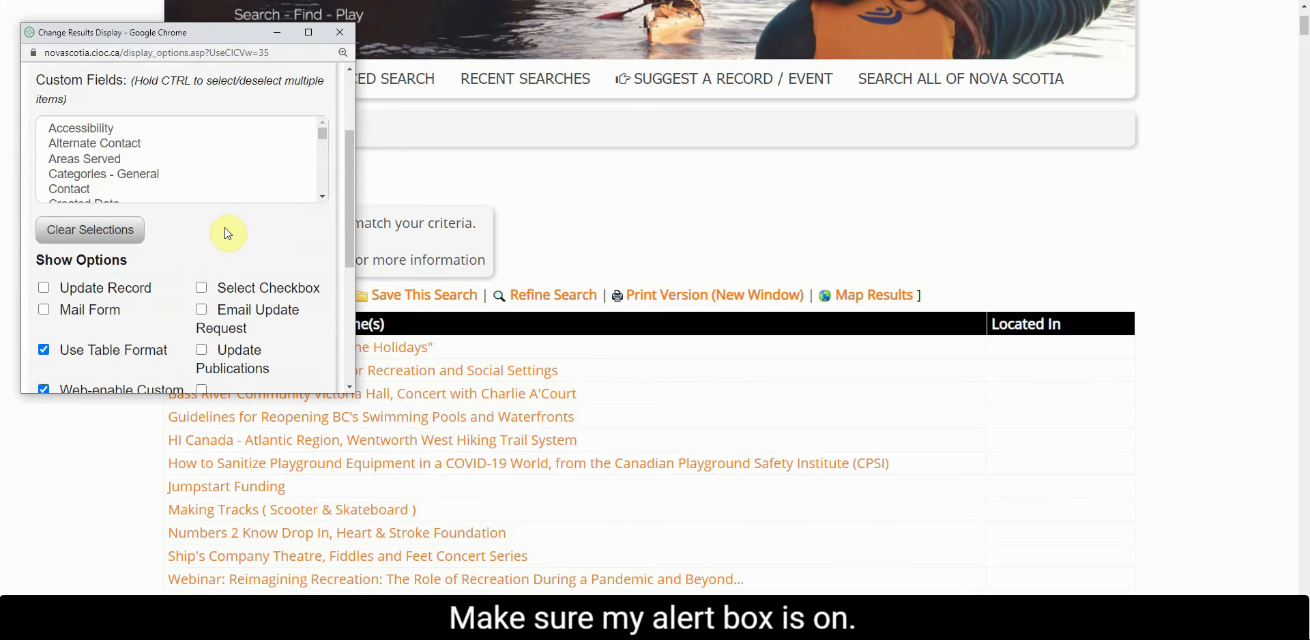
left_click(202, 289)
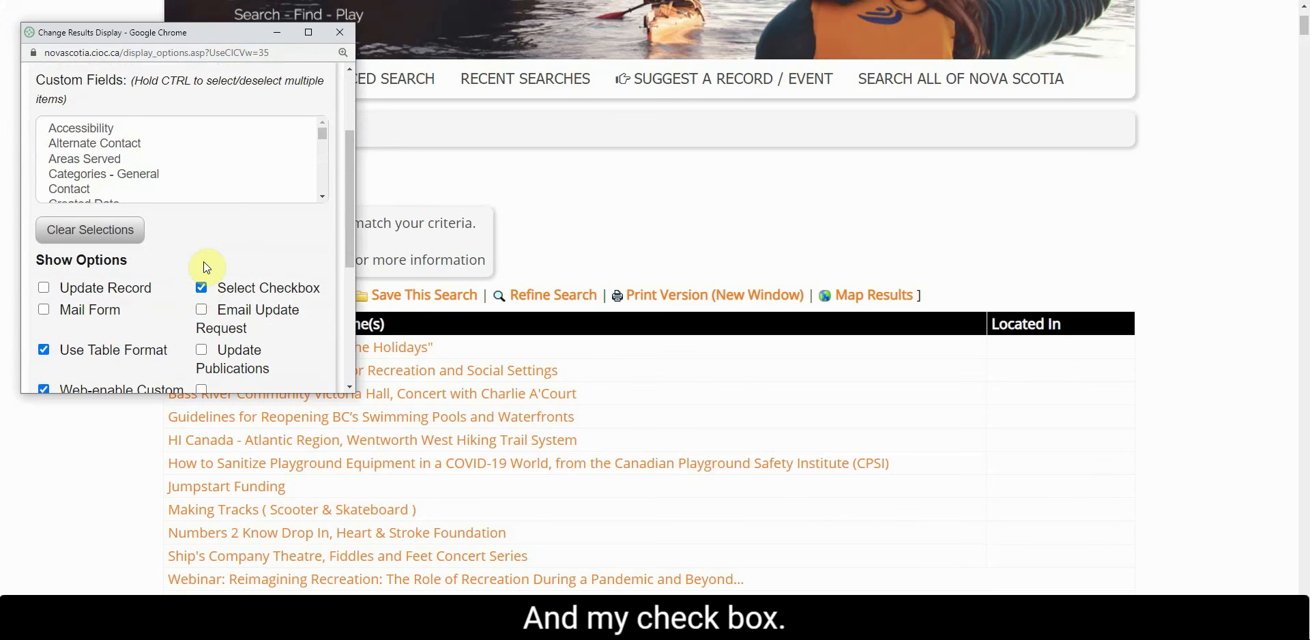
scroll(204, 263, "down", 3)
scroll(225, 266, "down", 1)
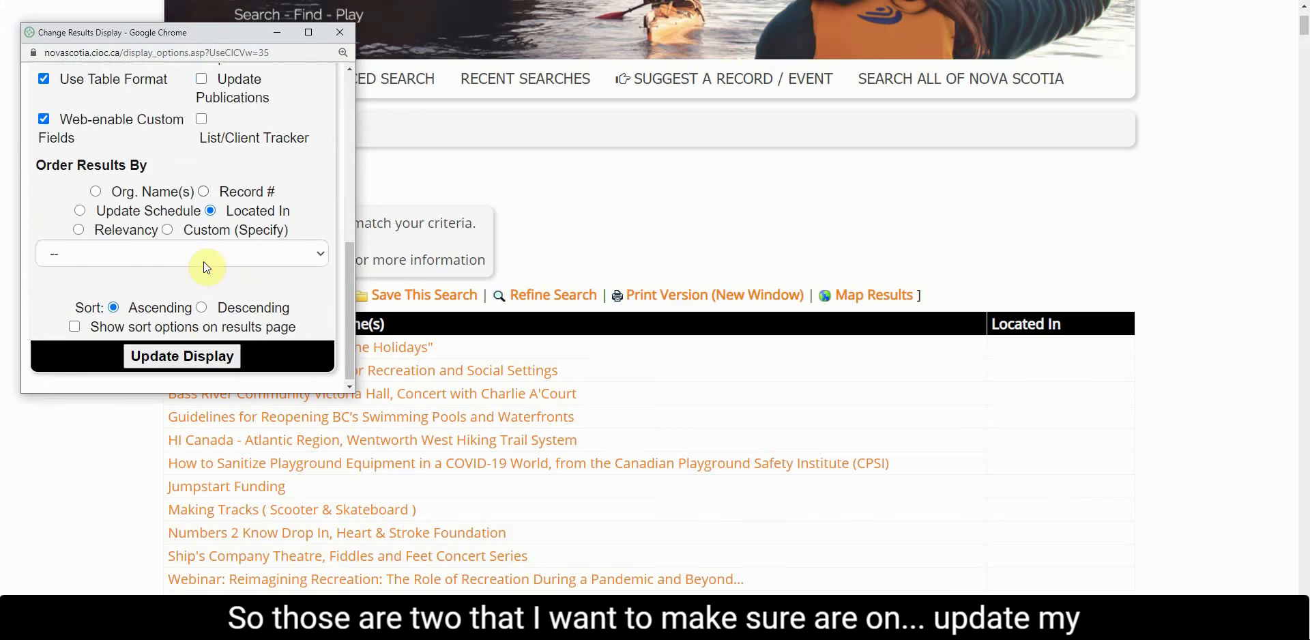
left_click(175, 355)
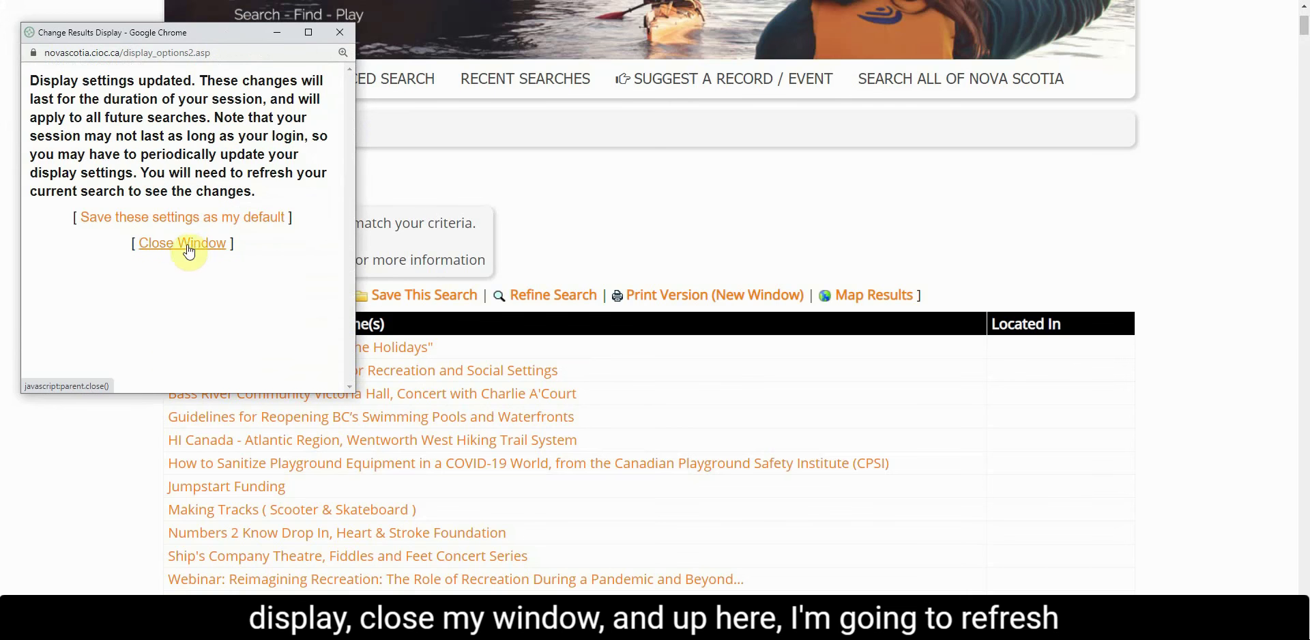
left_click(186, 244)
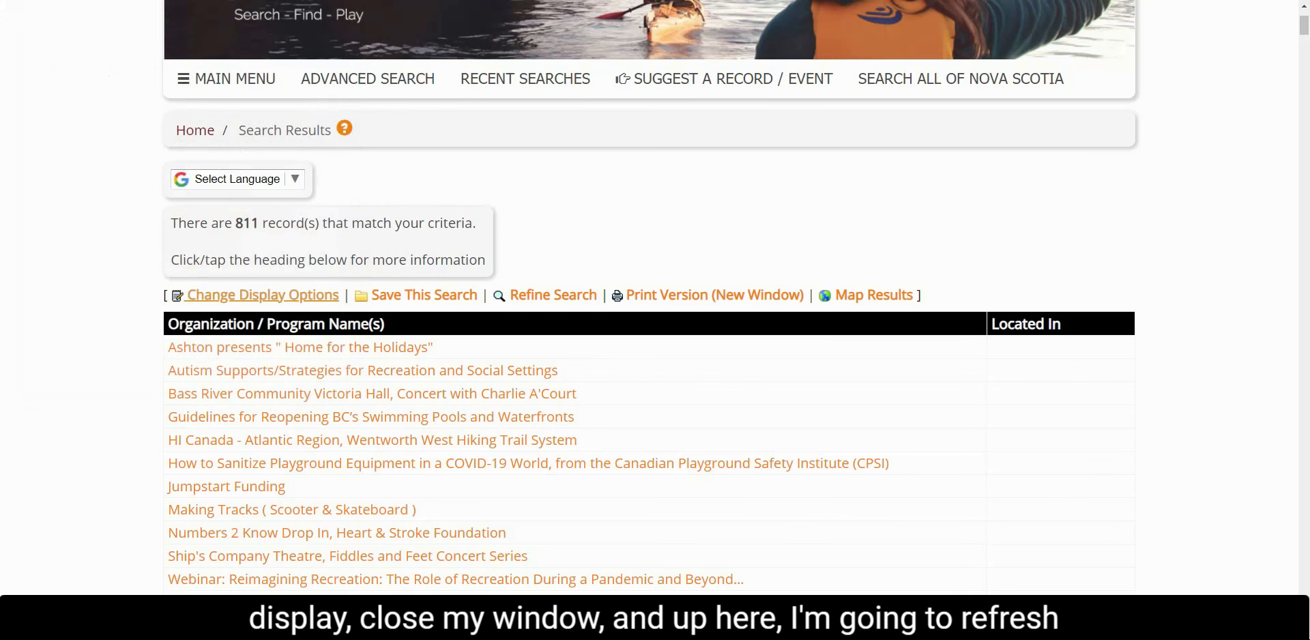
key("F5")
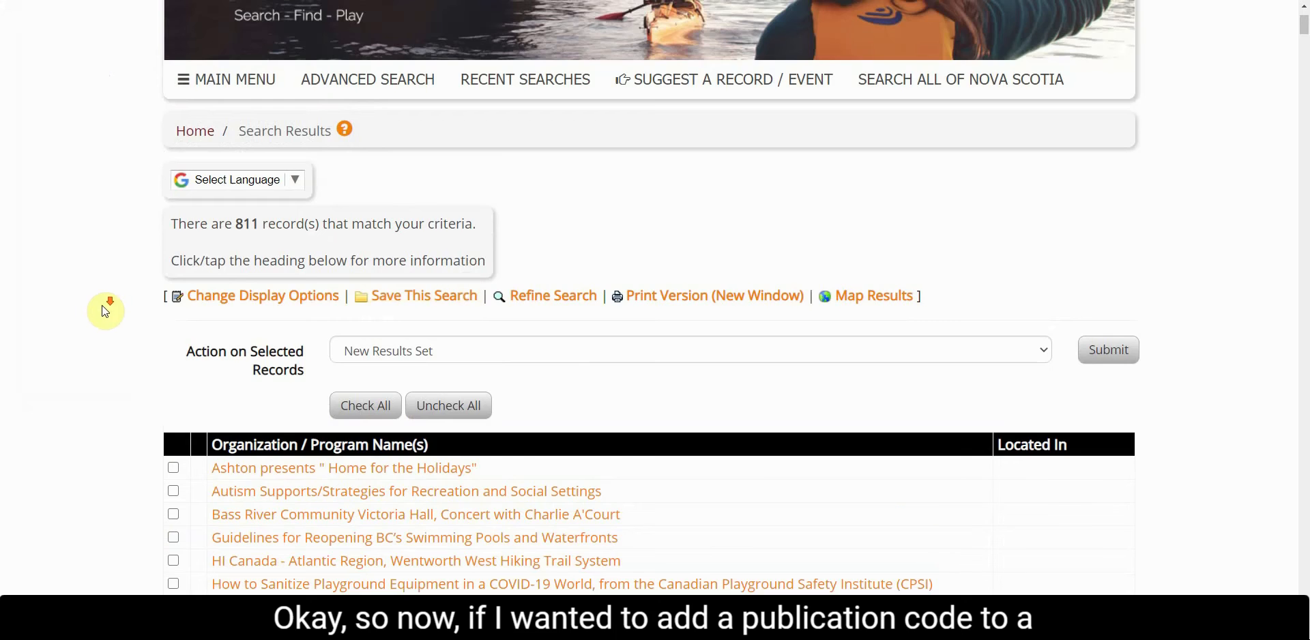
- Select three records individually in the results list, and extend the selection to every record
scroll(103, 305, "down", 2)
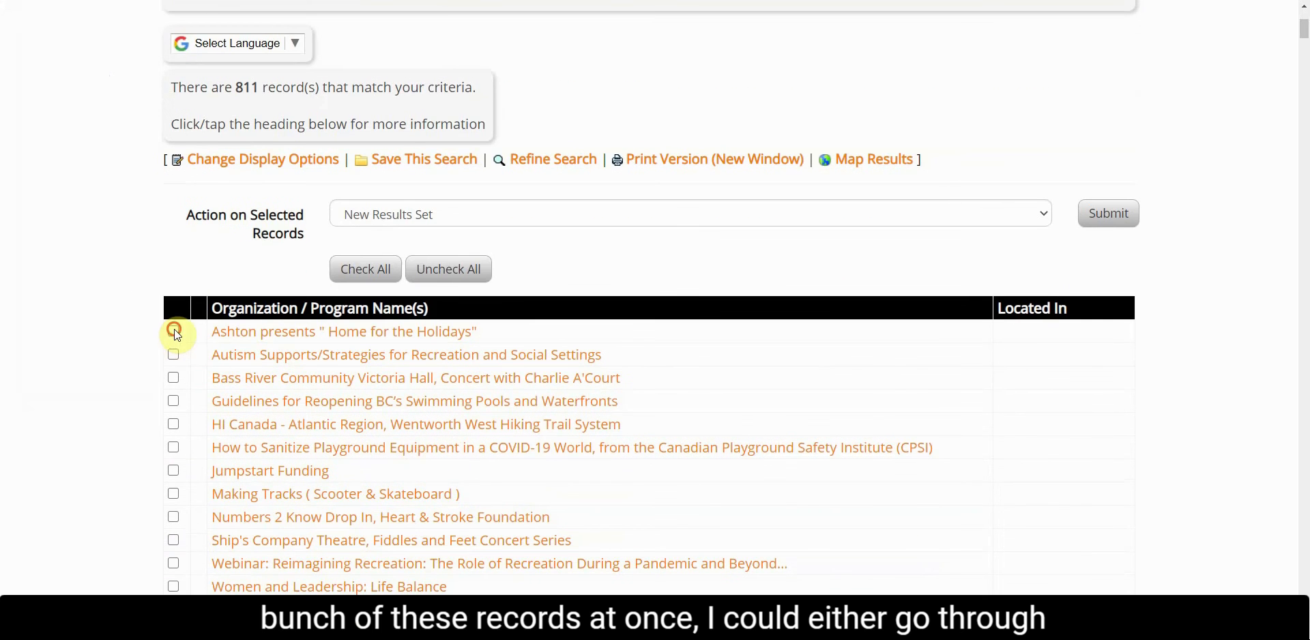
left_click(175, 378)
left_click(174, 448)
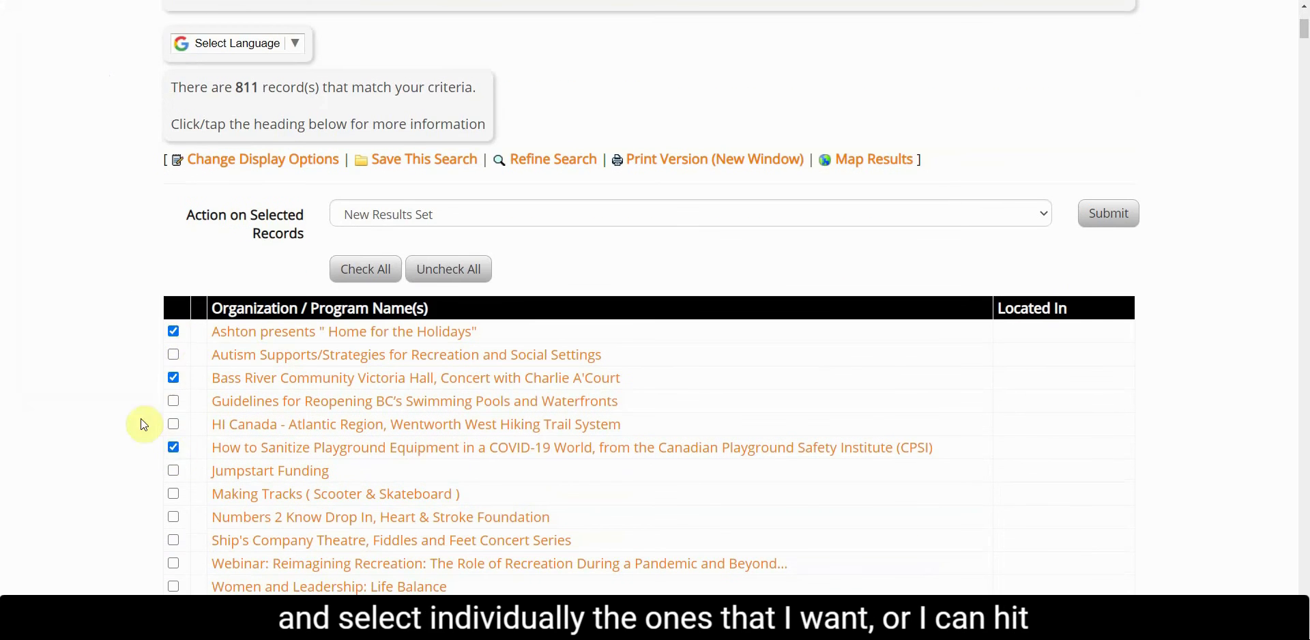
left_click(370, 278)
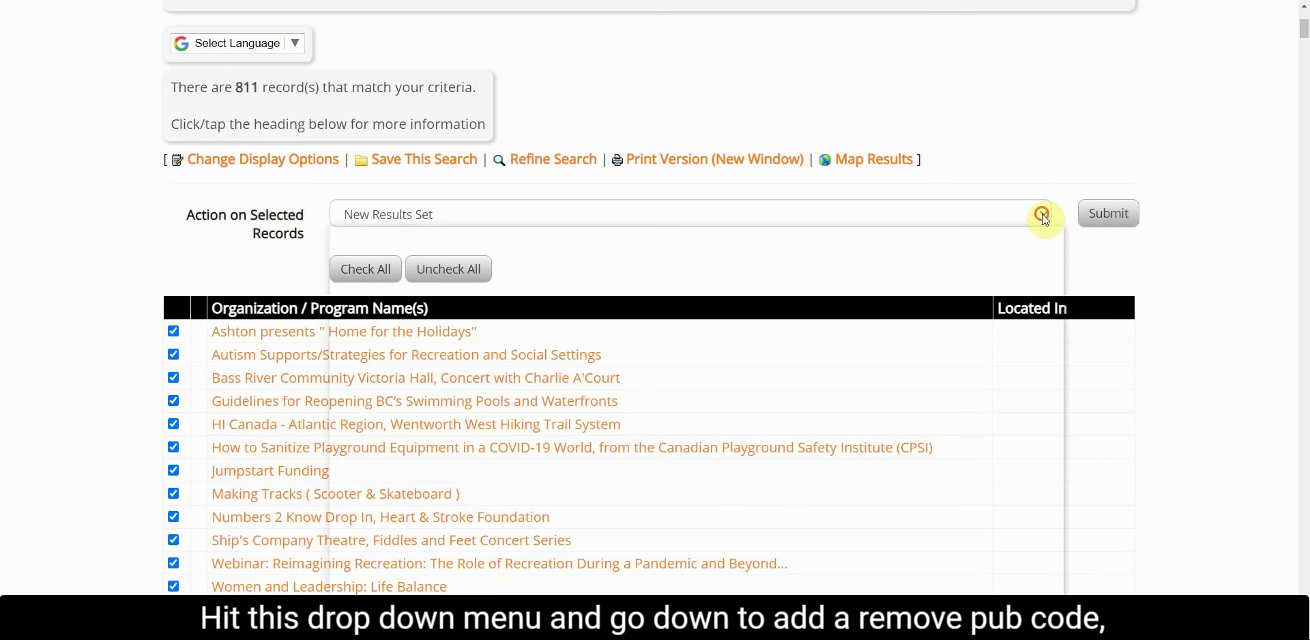
- Set the action on selected records to Add/Remove Pub Code
left_click(1042, 214)
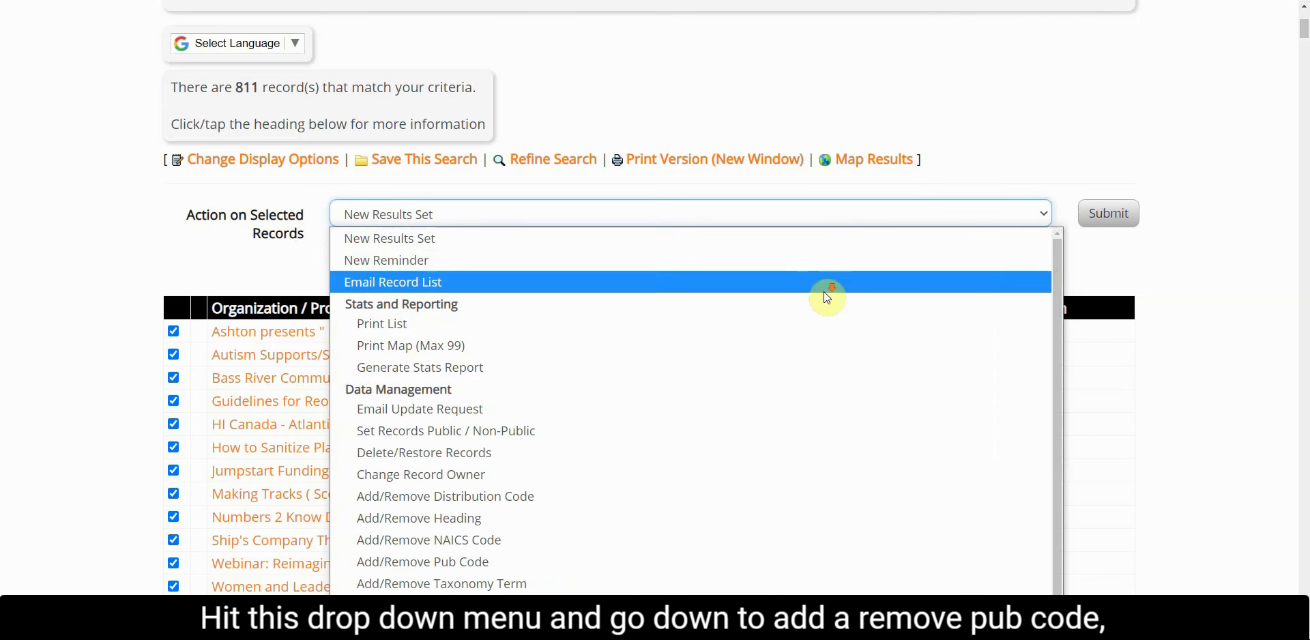
scroll(785, 327, "down", 1)
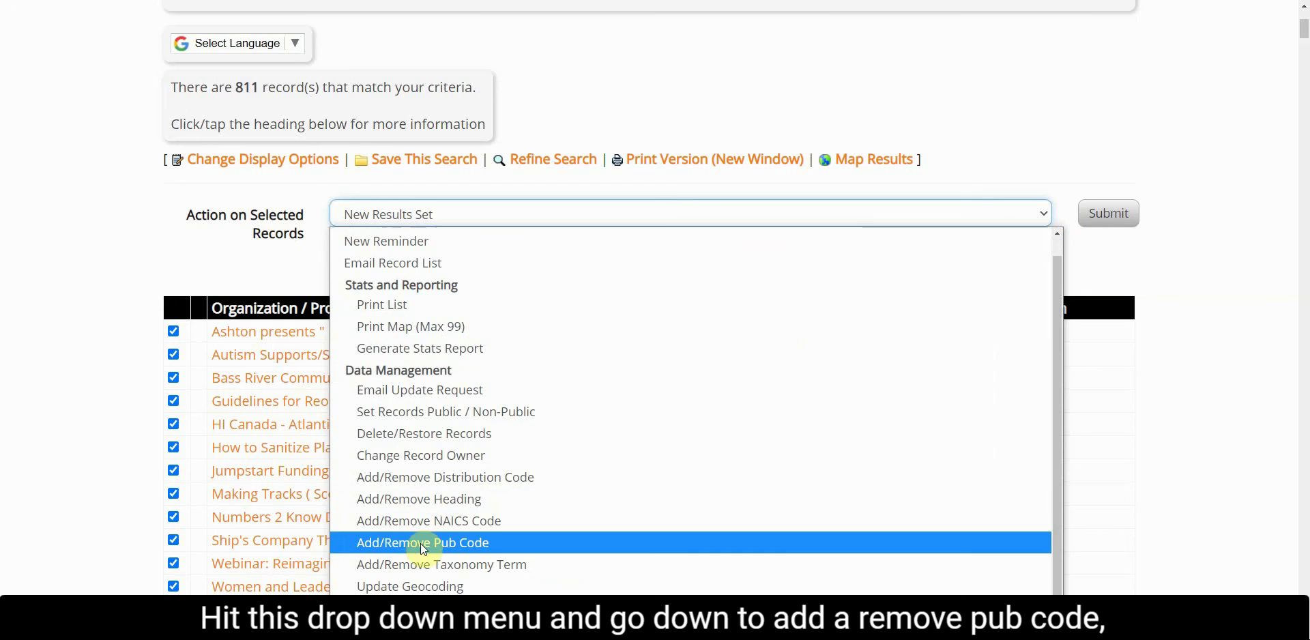
left_click(456, 546)
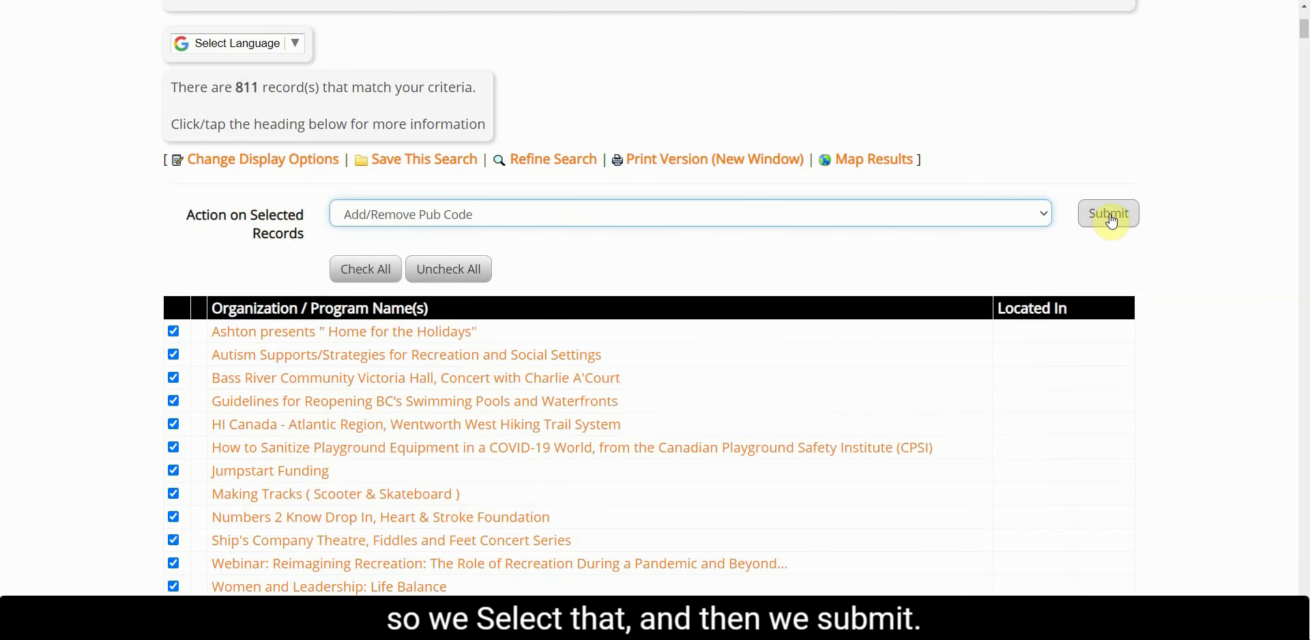
- Clear the record selection, select only the first two records in the list, and submit them for the publication code change
left_click(445, 271)
left_click(174, 335)
left_click(176, 357)
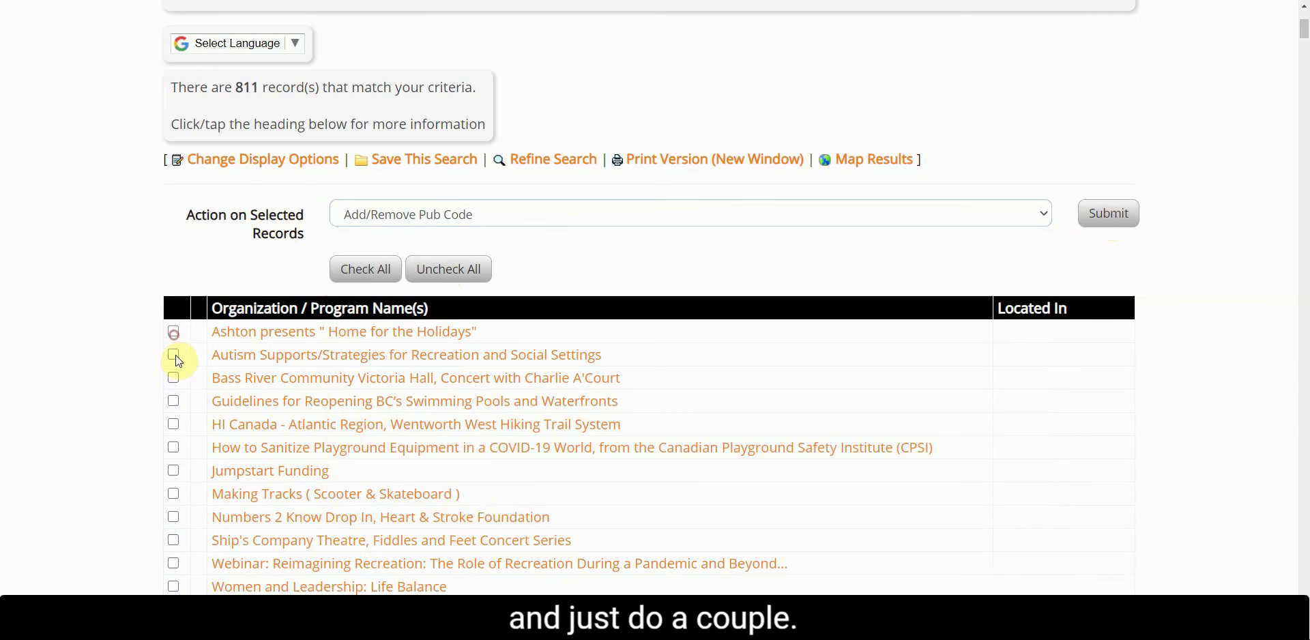
left_click(175, 356)
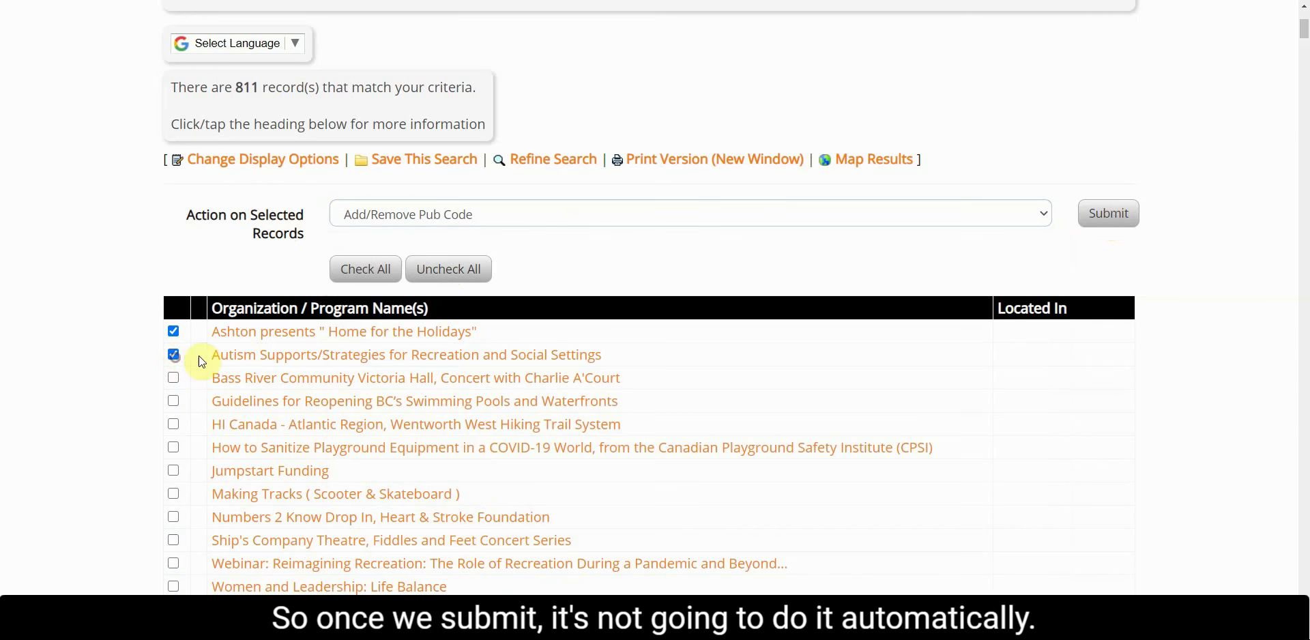
left_click(1110, 214)
- Examine the publication codes offered for the selected records and the choices available for the bulk action
scroll(451, 244, "down", 4)
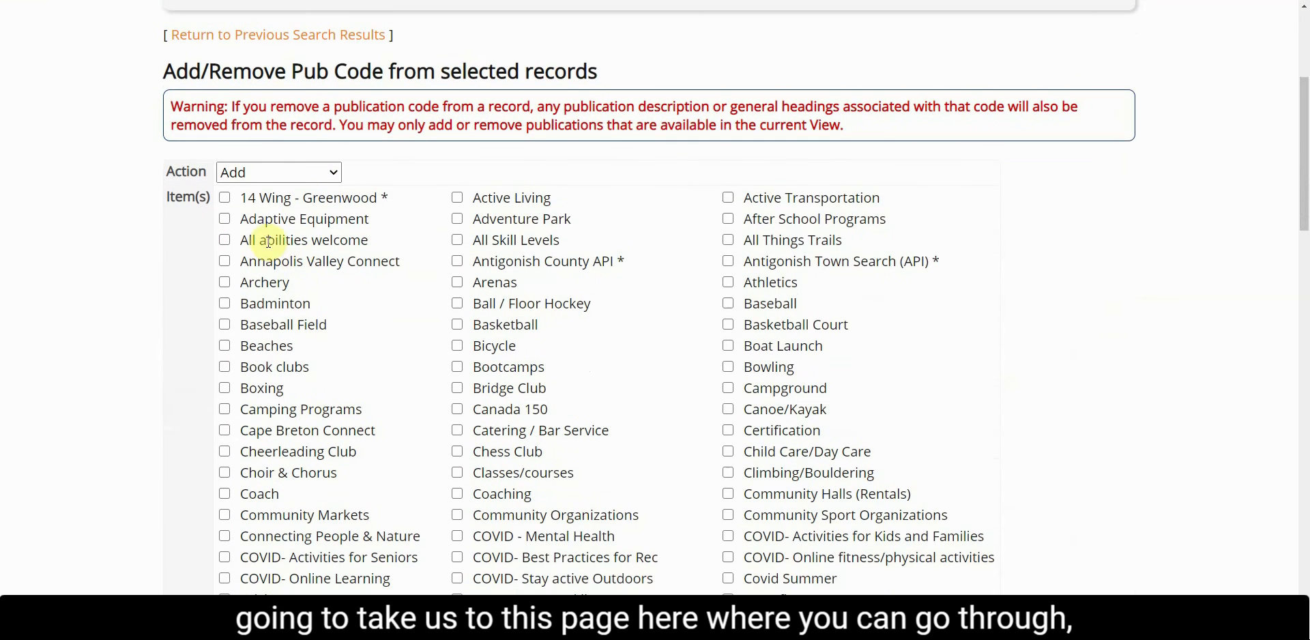
scroll(539, 246, "down", 1)
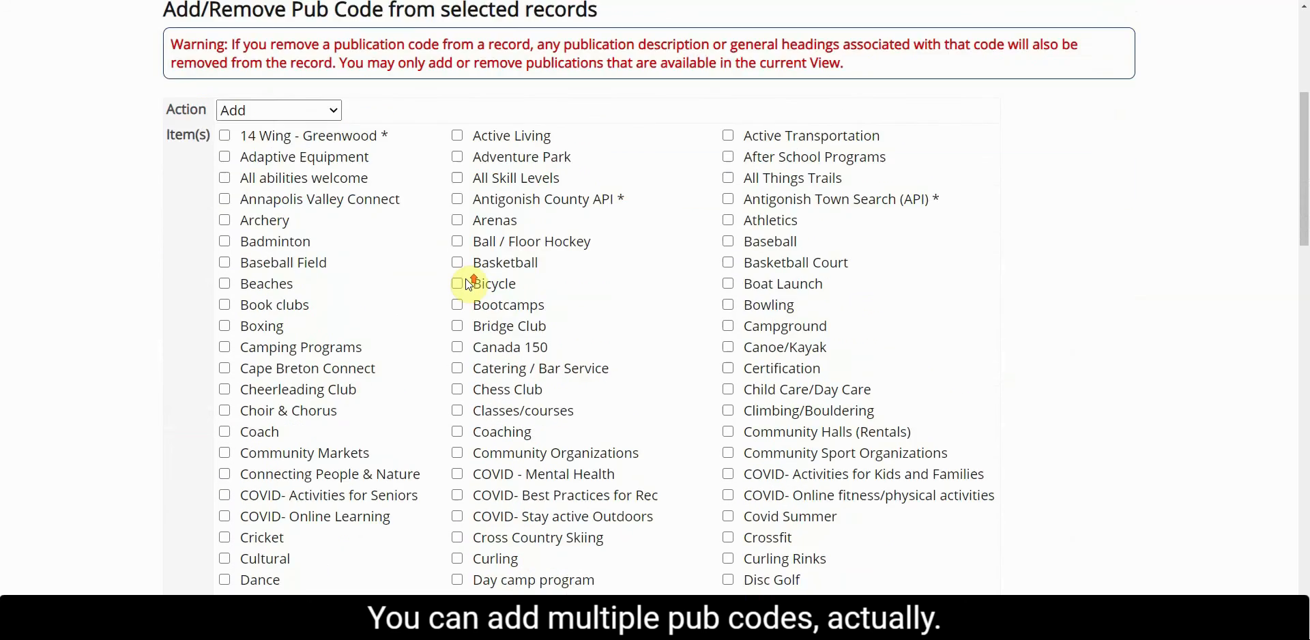
scroll(468, 284, "up", 2)
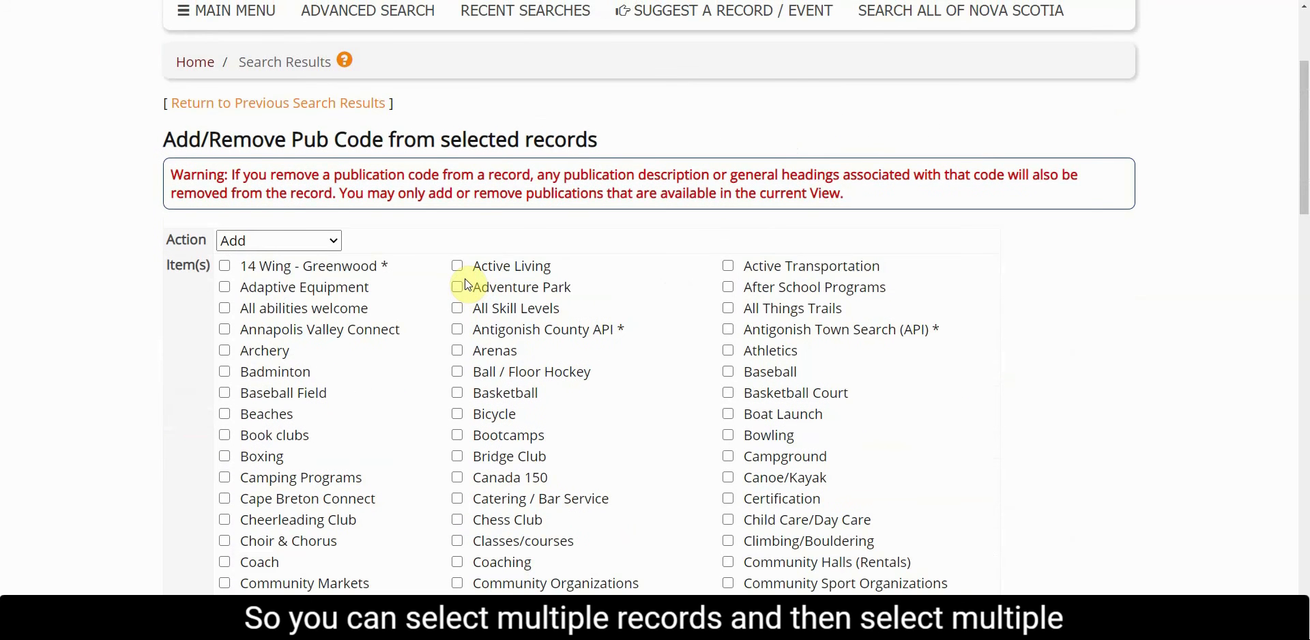
scroll(353, 393, "down", 12)
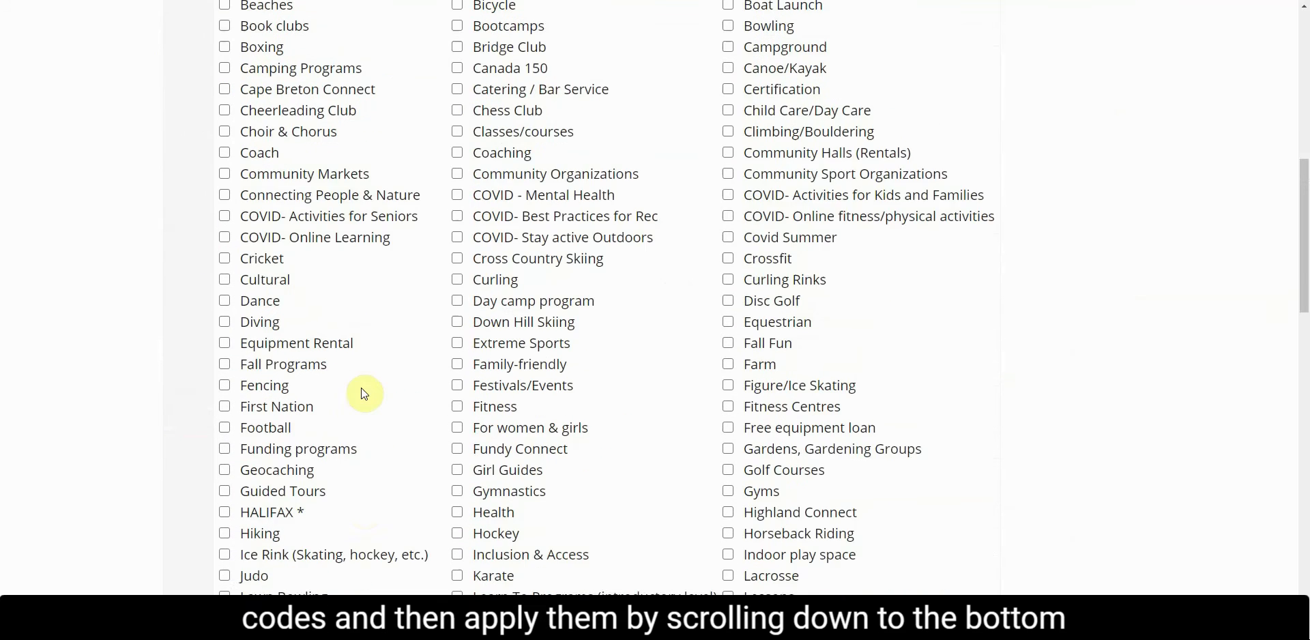
scroll(365, 394, "down", 11)
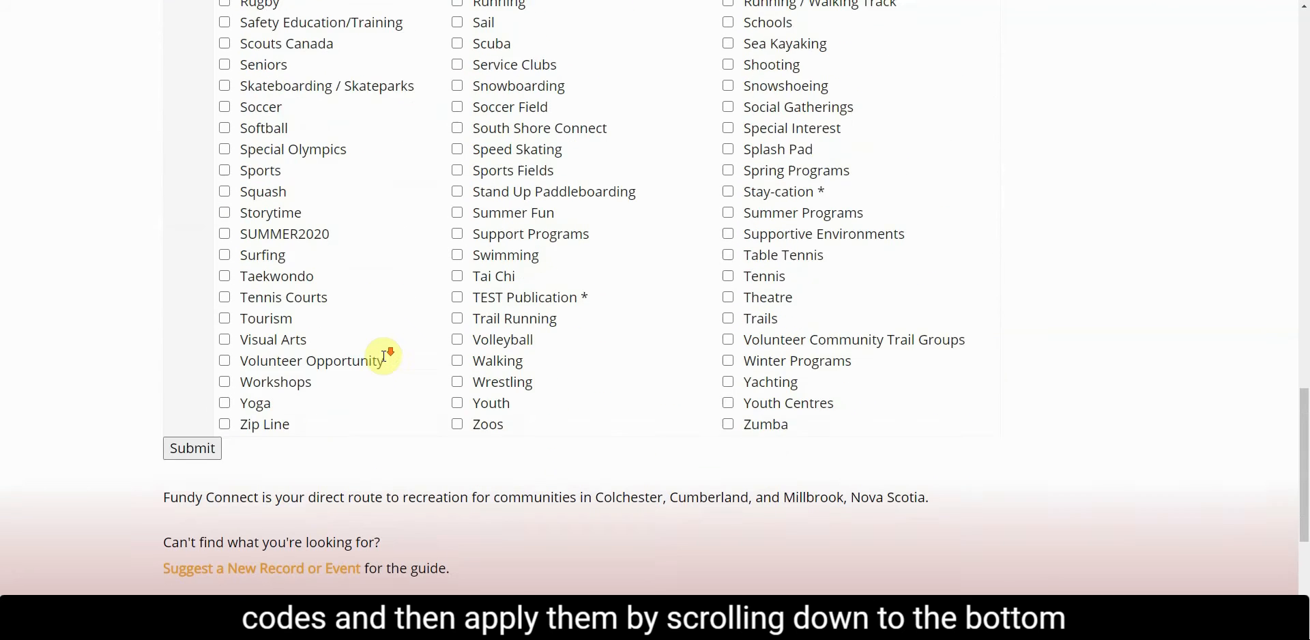
scroll(385, 355, "up", 1)
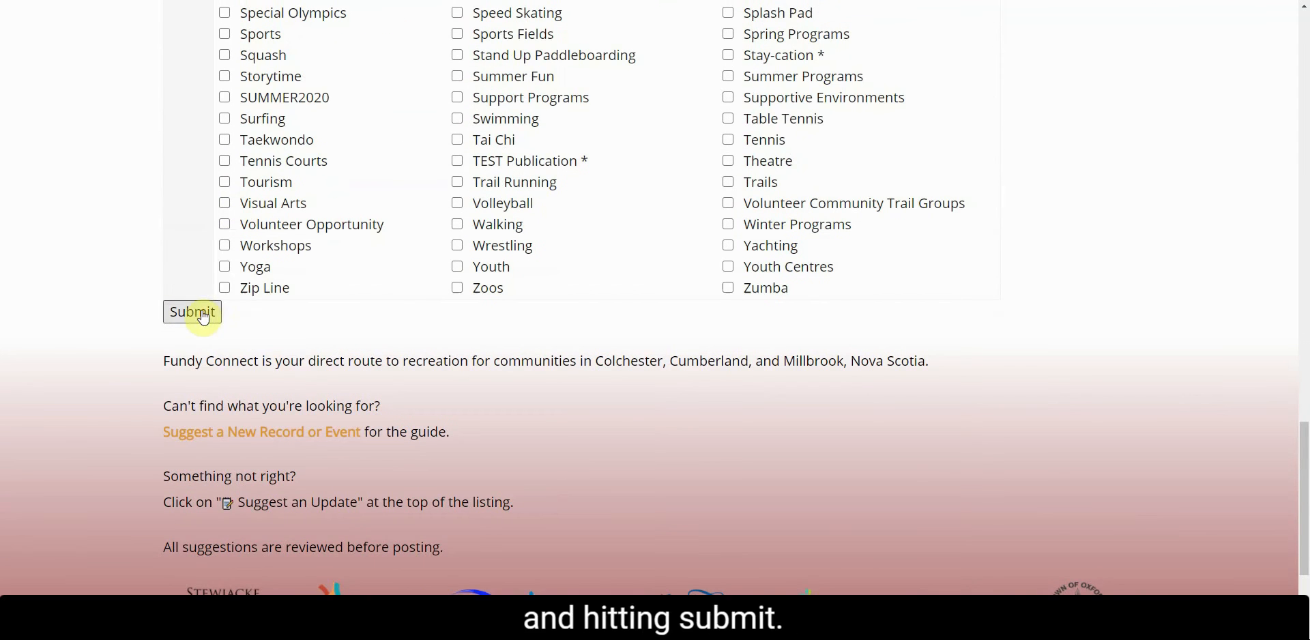
scroll(436, 321, "up", 16)
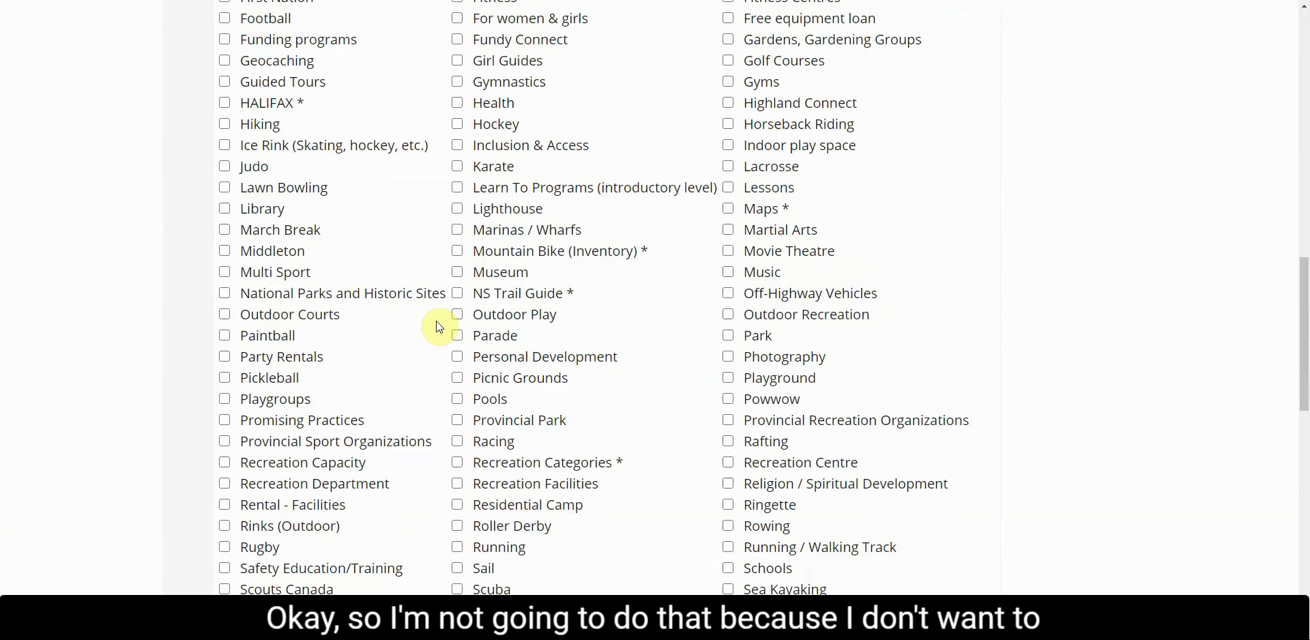
scroll(440, 327, "up", 5)
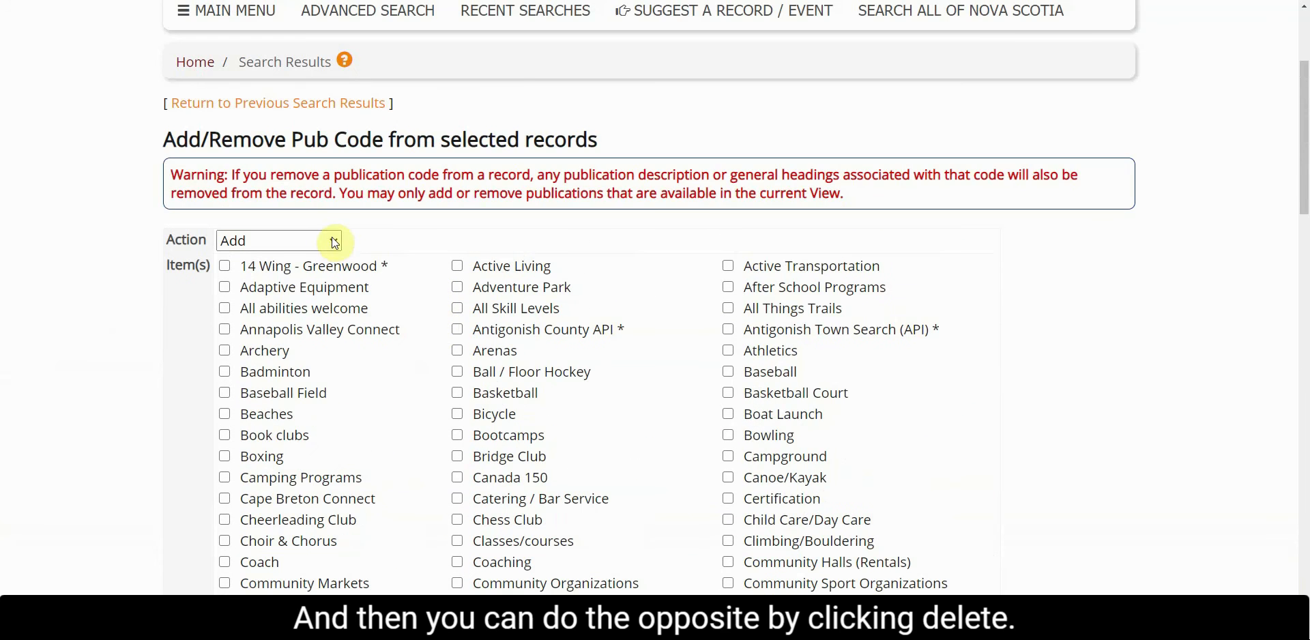
left_click(334, 241)
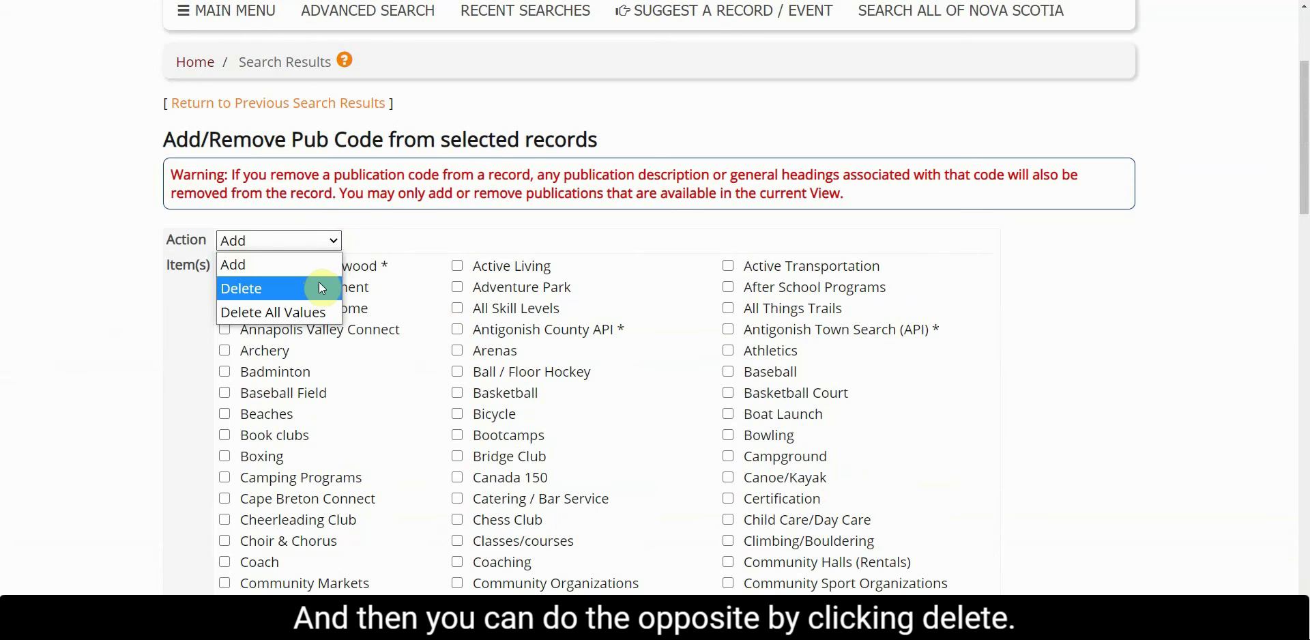